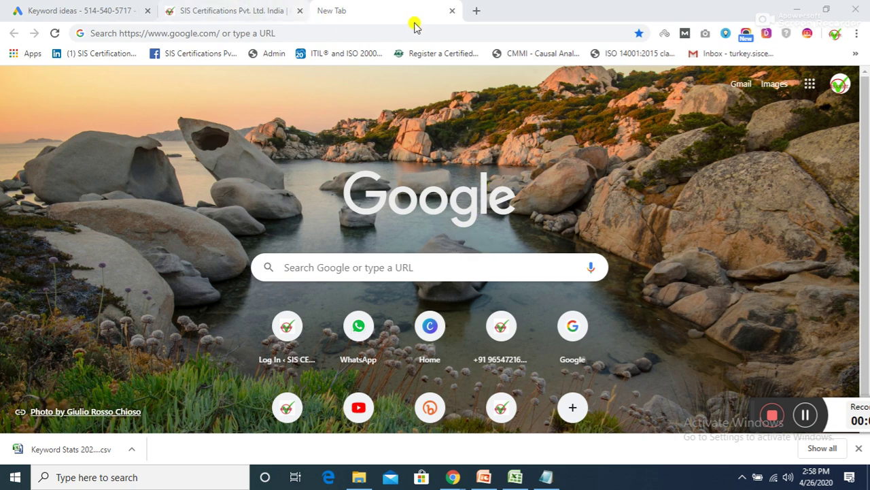
- Open the Google homepage, google.com, in a new browser tab
left_click(476, 11)
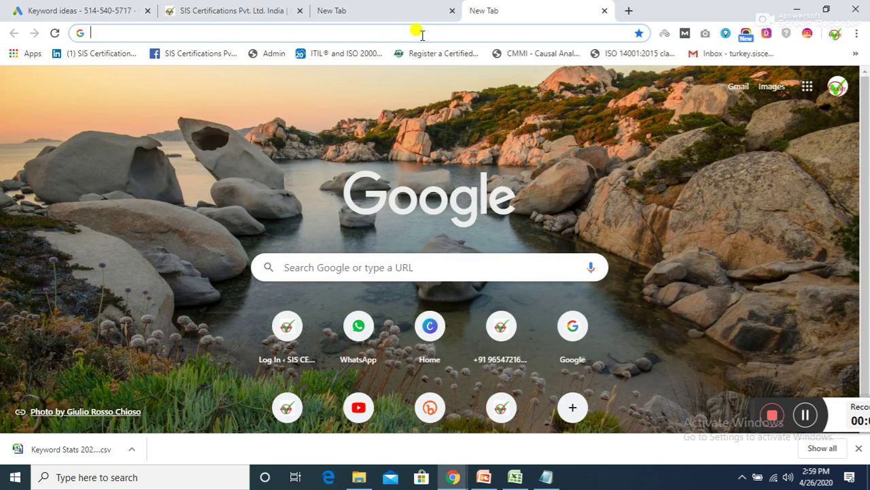
type("goo")
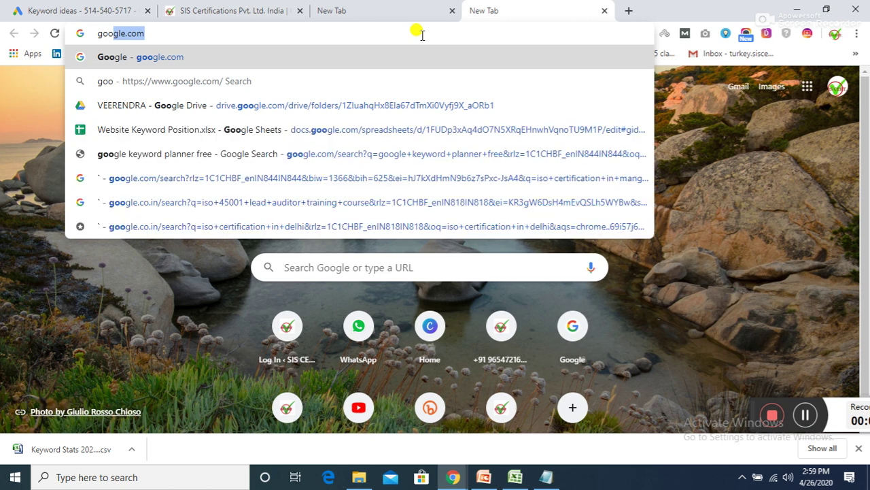
key("Return")
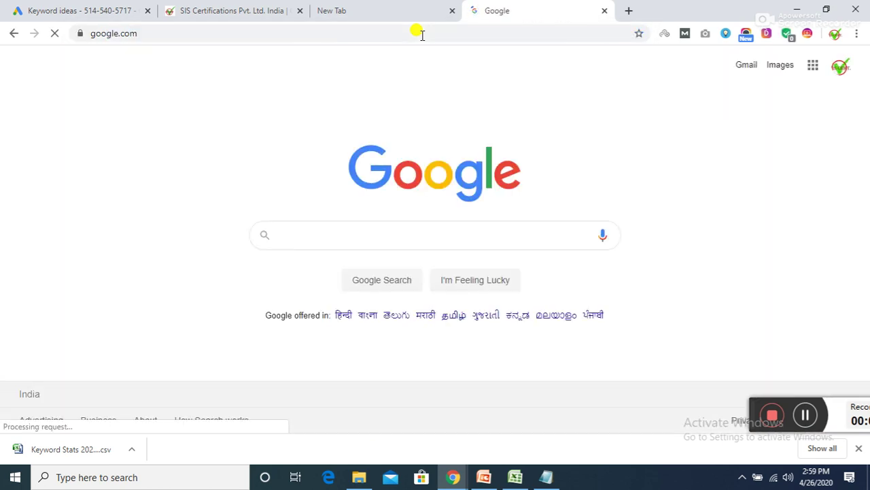
- Search Google for "seo institute in jaipur" using the suggested query
left_click(287, 236)
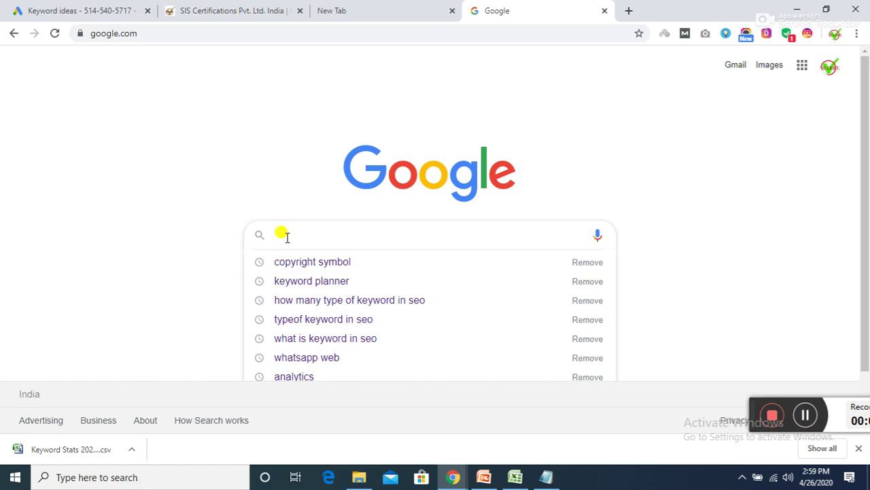
type("seo")
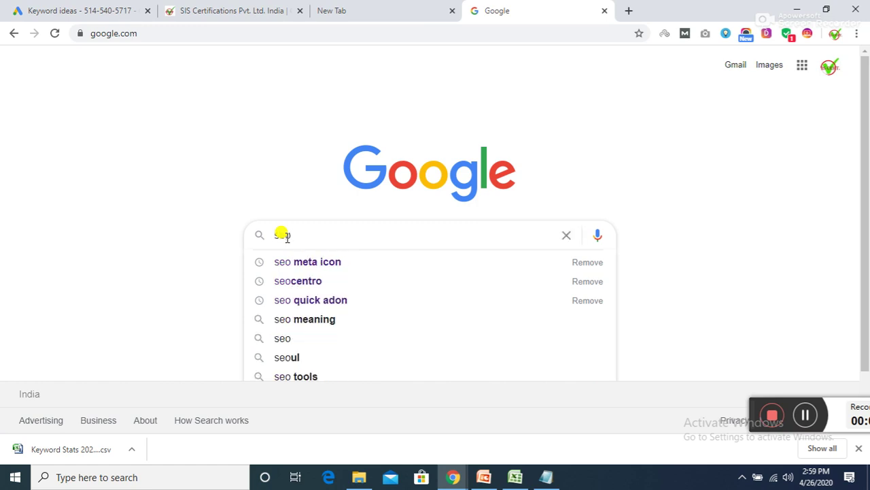
type(" in")
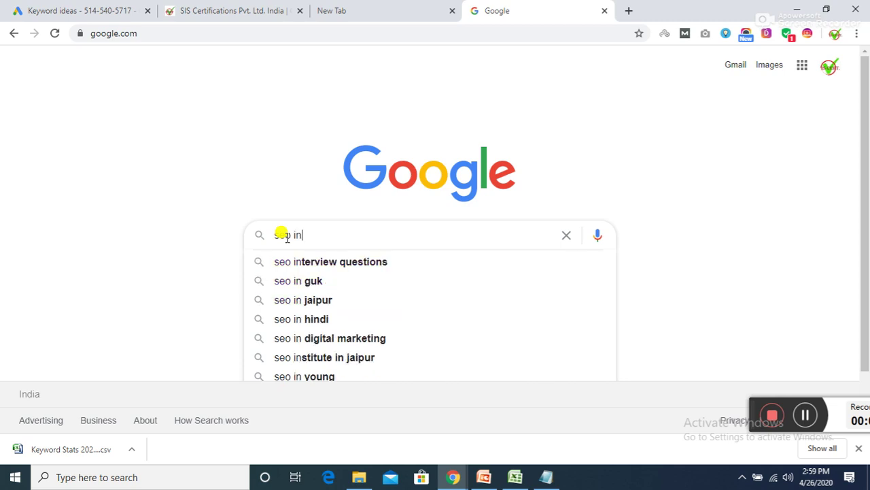
type("sti")
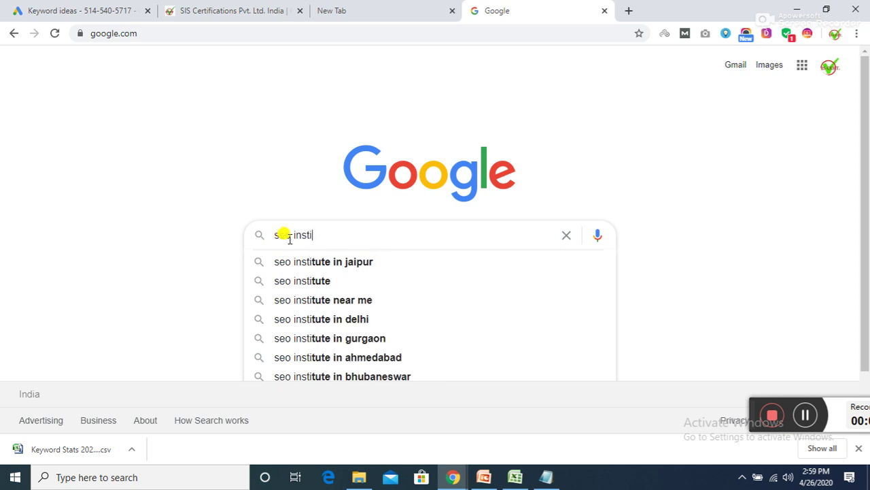
left_click(333, 262)
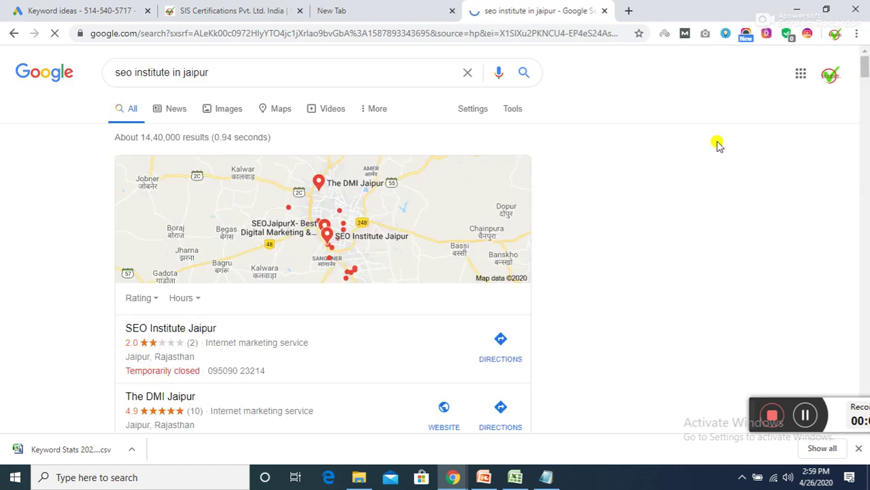
- Look through the SEO institute search results down to the listings below the question box, and check the related query suggestions
left_click_drag(865, 68, 866, 83)
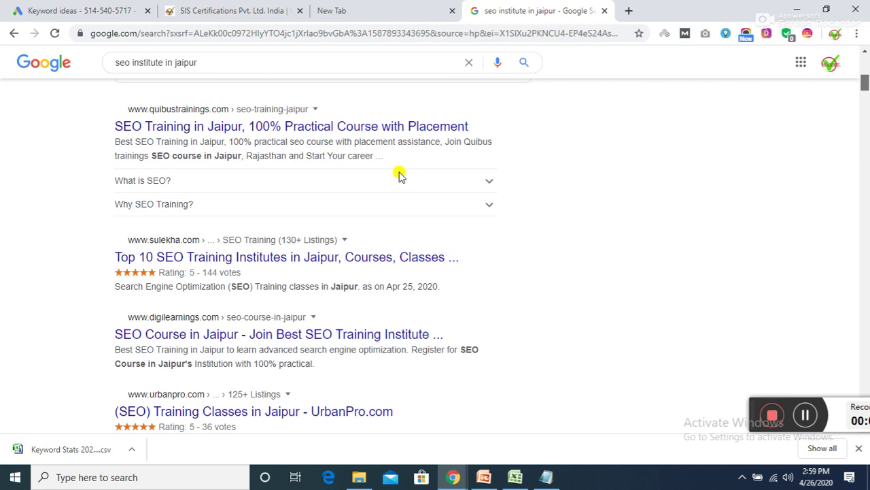
scroll(865, 82, "up", 4)
scroll(864, 82, "down", 5)
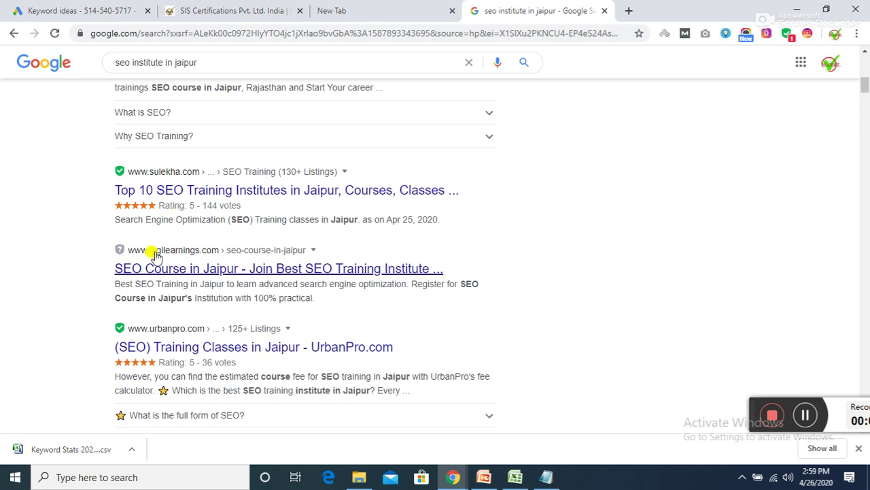
scroll(325, 311, "down", 1)
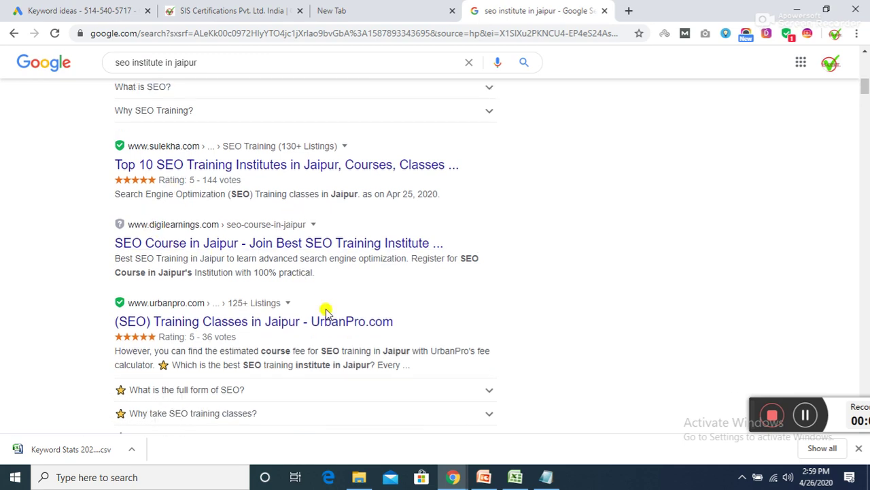
scroll(325, 311, "down", 3)
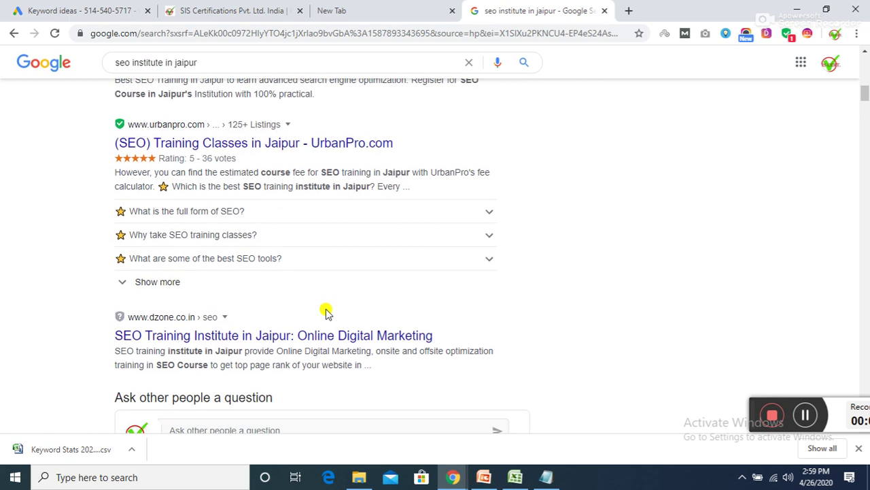
scroll(326, 312, "down", 4)
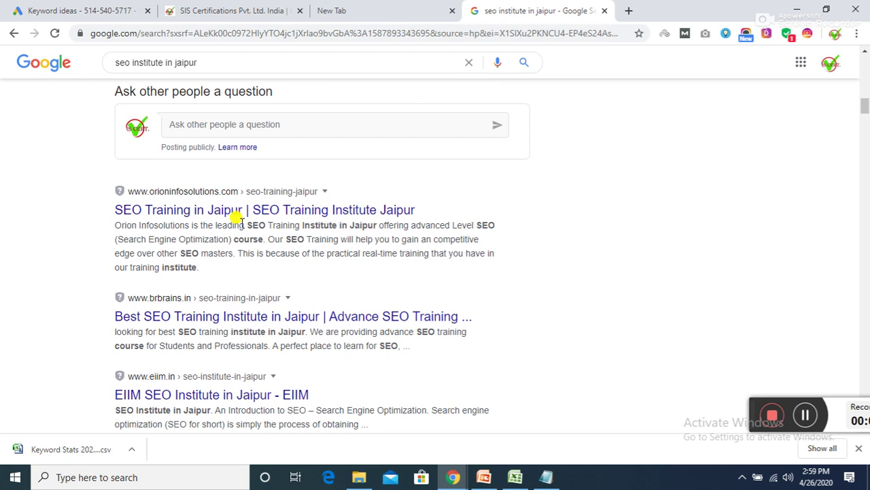
left_click(205, 60)
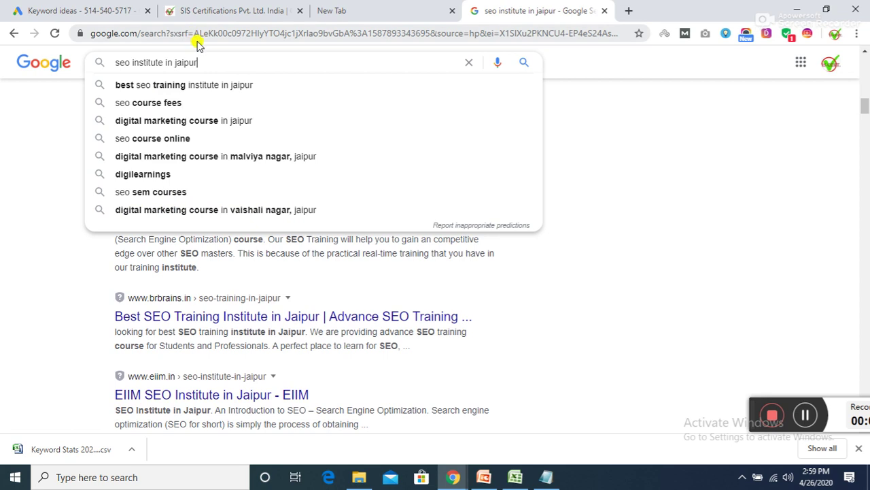
left_click(2, 272)
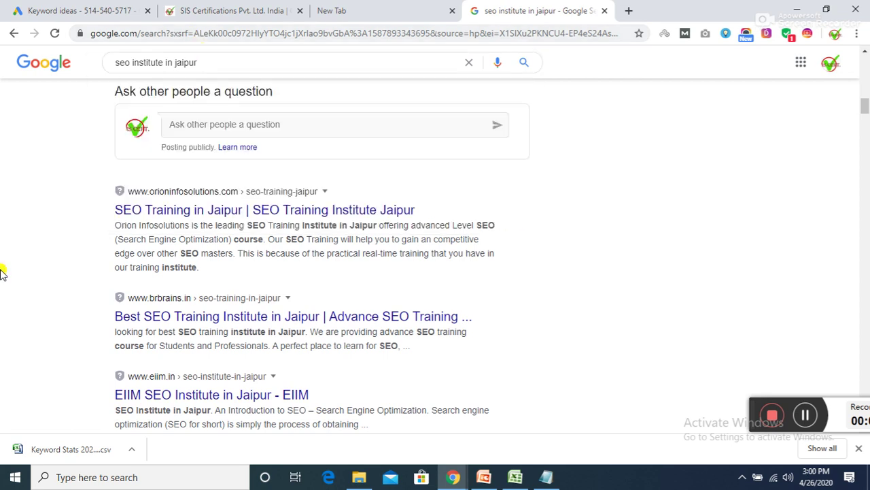
- Review the first-page organic listings again, comparing the page titles and domains from quibustrainings.com to dzone.co.in
scroll(2, 272, "up", 5)
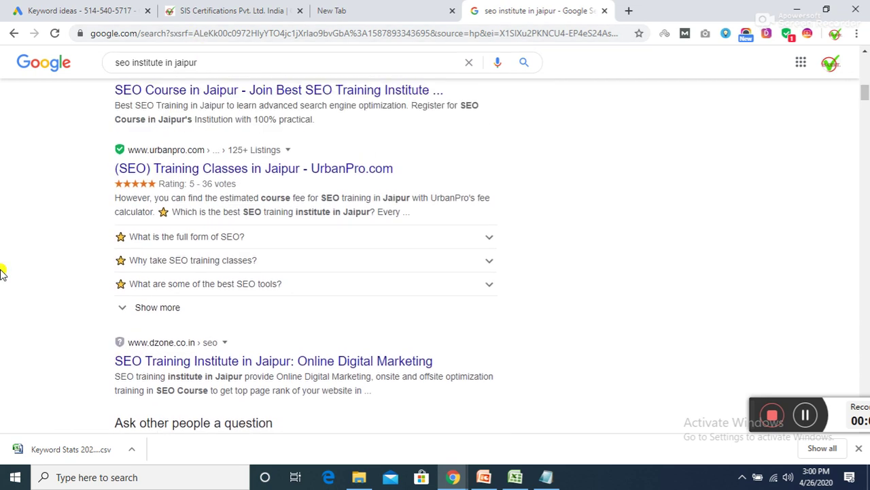
scroll(2, 272, "up", 2)
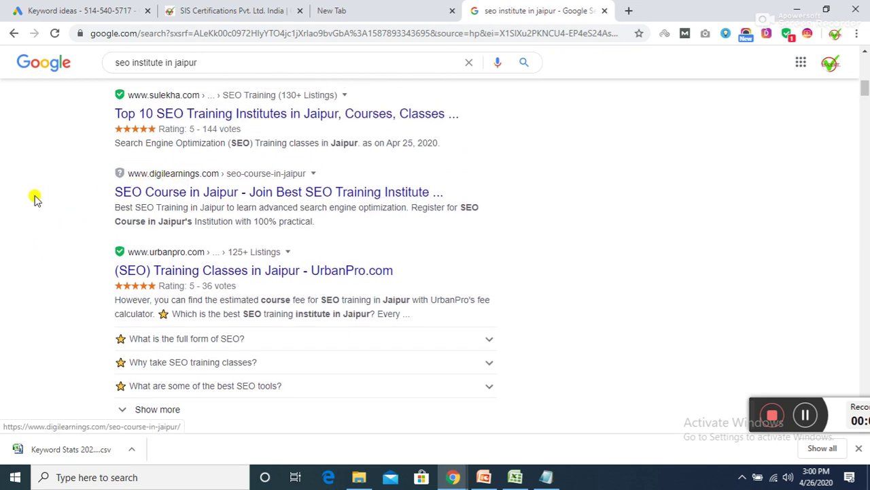
scroll(35, 198, "up", 3)
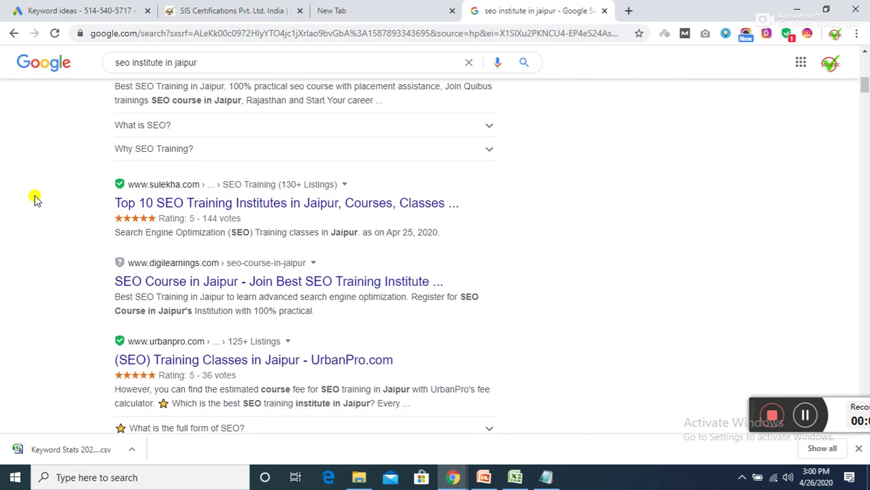
scroll(35, 199, "up", 3)
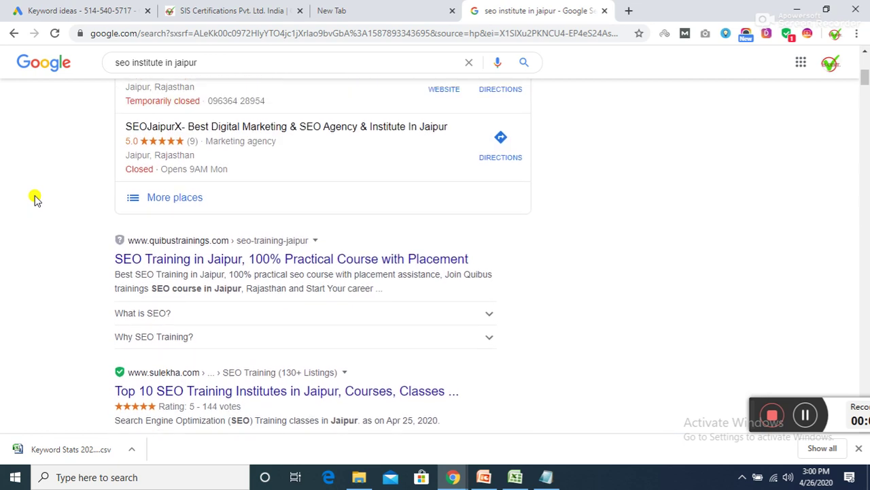
scroll(36, 199, "down", 2)
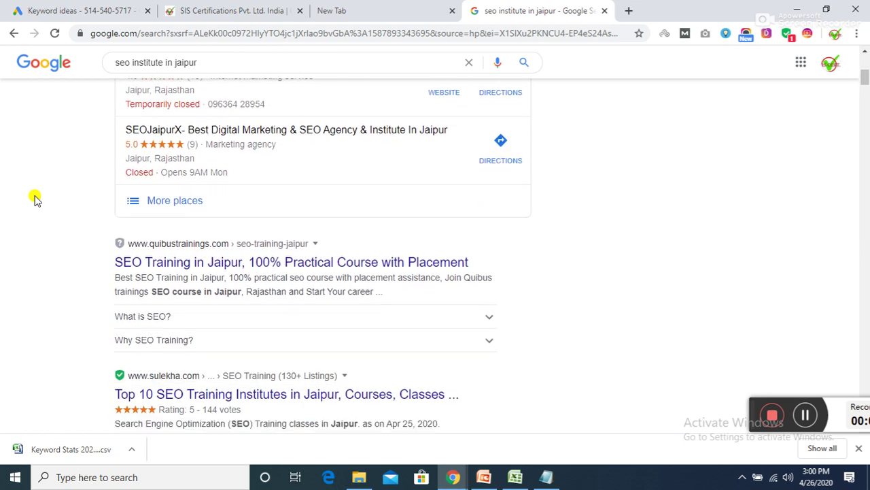
scroll(36, 199, "down", 2)
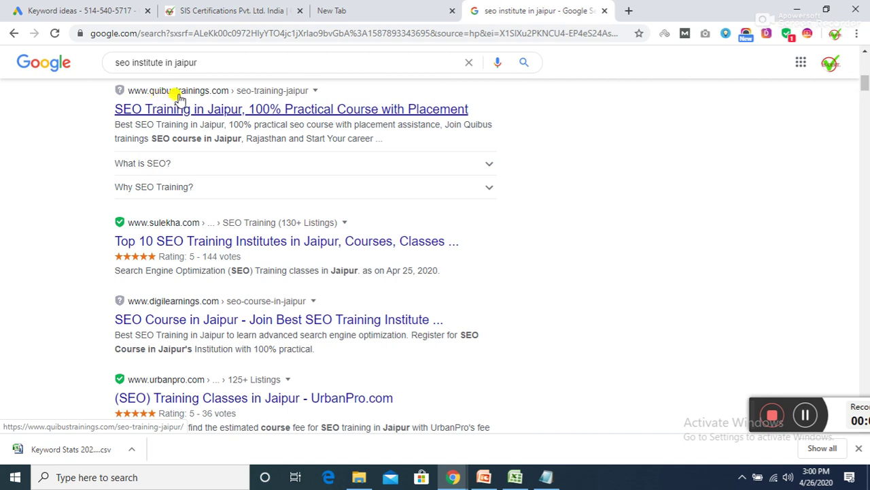
scroll(1, 256, "down", 3)
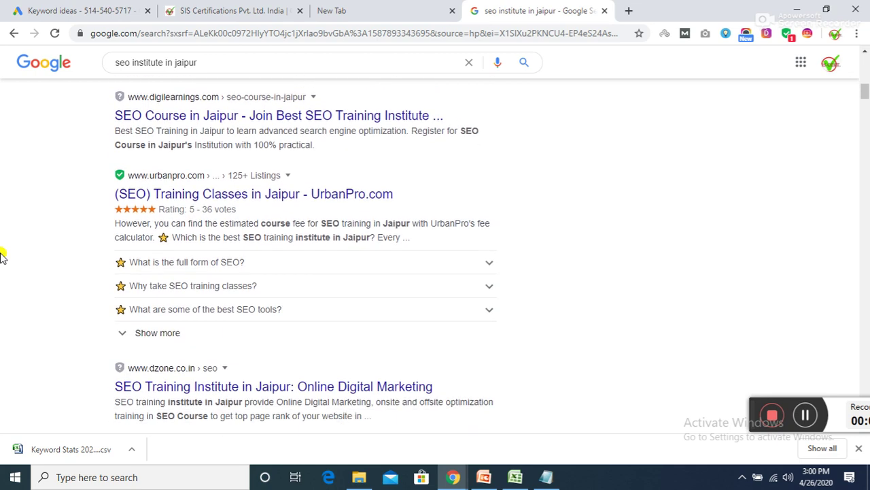
scroll(1, 252, "down", 2)
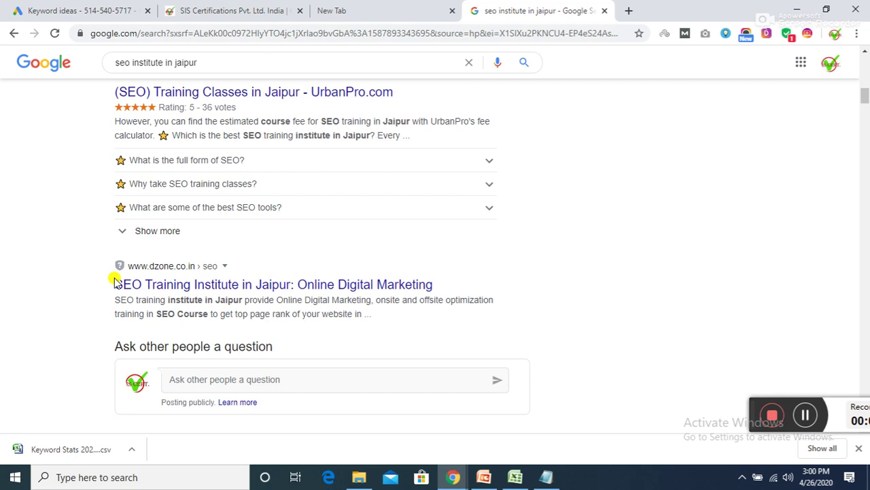
- Replace the query with the suggested search "best restaurants in jaipur" and run it
left_click(203, 65)
key("ctrl+a")
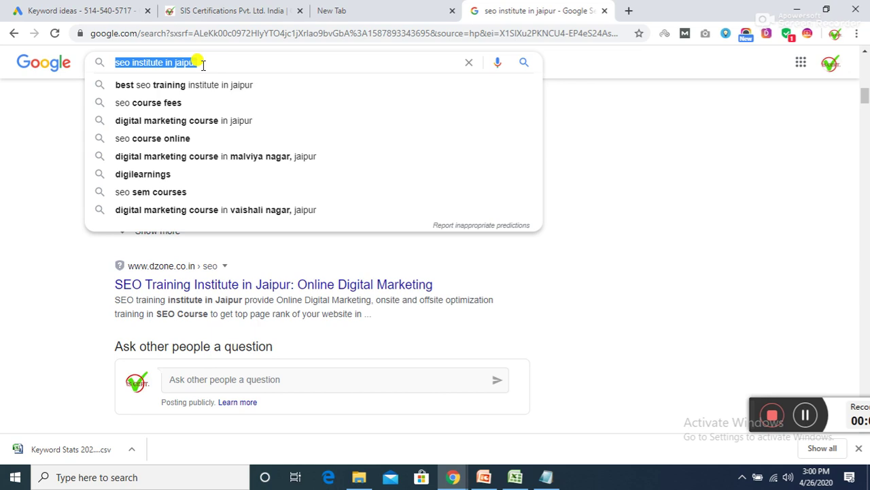
type("best")
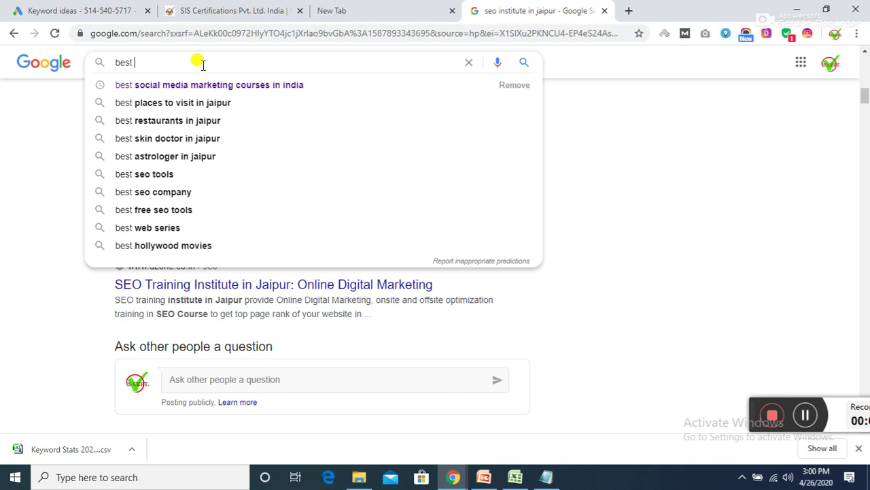
left_click(140, 121)
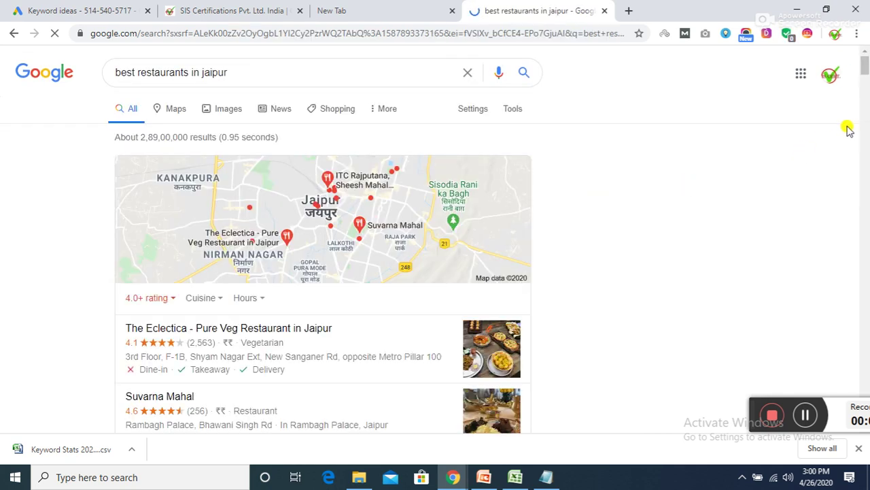
- Examine the restaurant listings and their page titles, return to the map results, and check the related query suggestions
left_click_drag(867, 72, 867, 84)
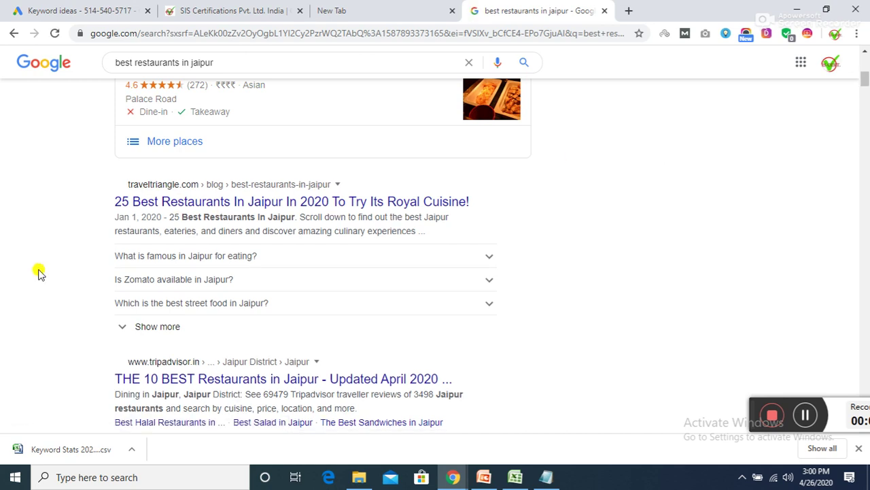
scroll(39, 272, "down", 5)
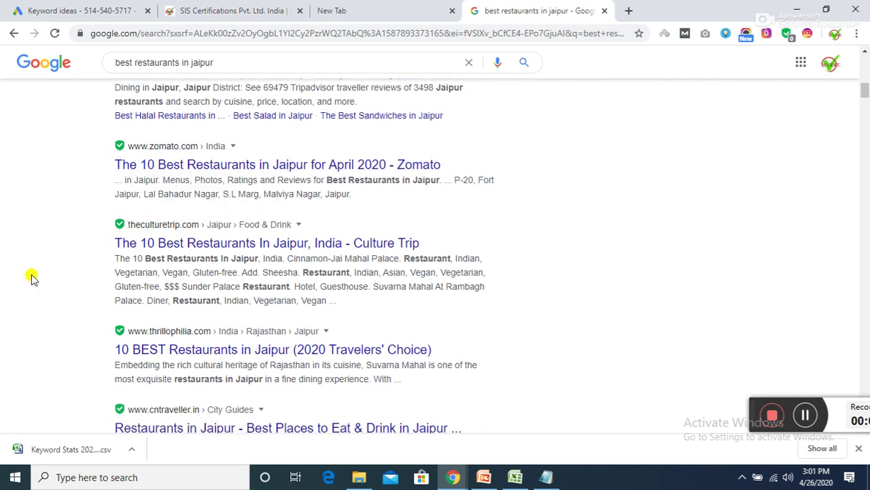
scroll(31, 274, "down", 1)
mouse_move(122, 309)
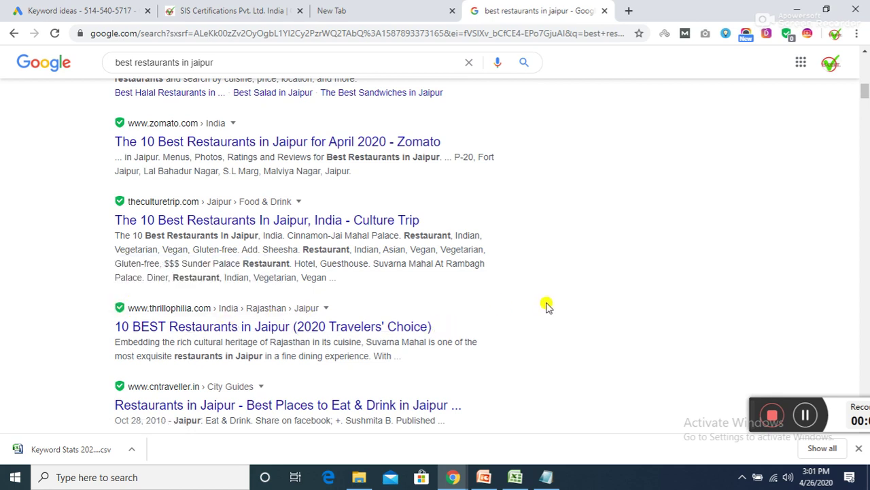
scroll(547, 306, "down", 3)
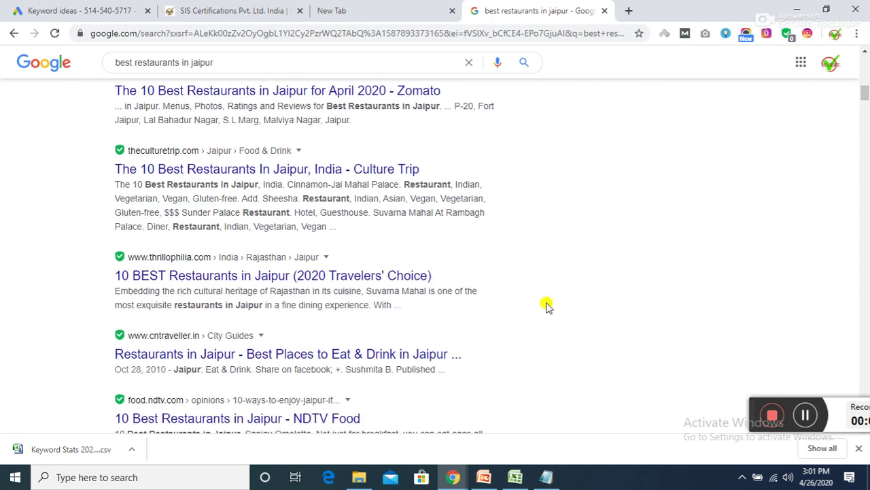
scroll(548, 306, "down", 2)
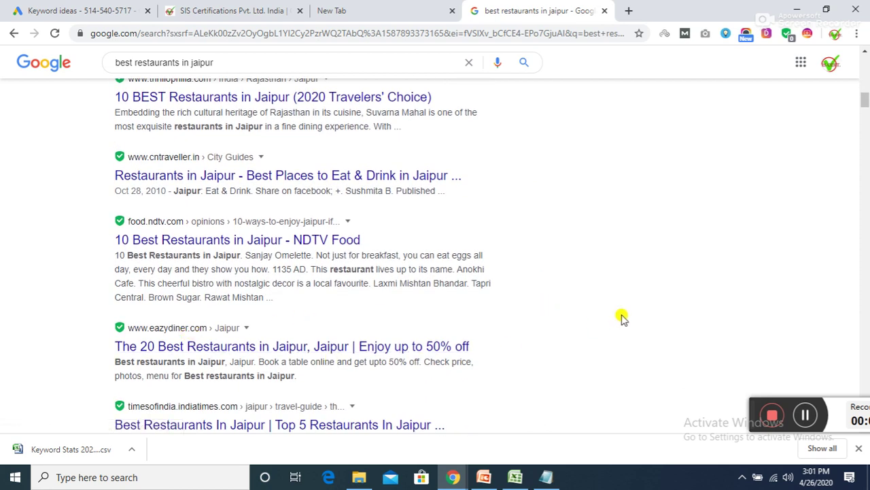
scroll(623, 318, "up", 8)
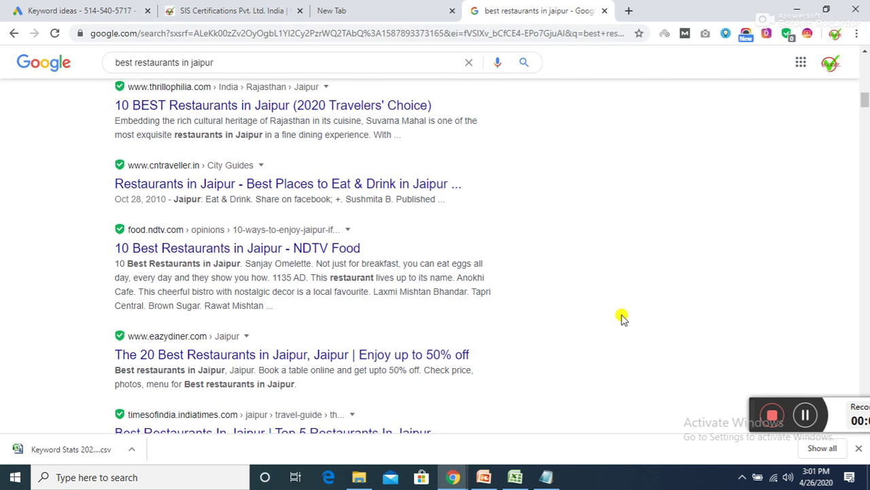
scroll(623, 319, "up", 5)
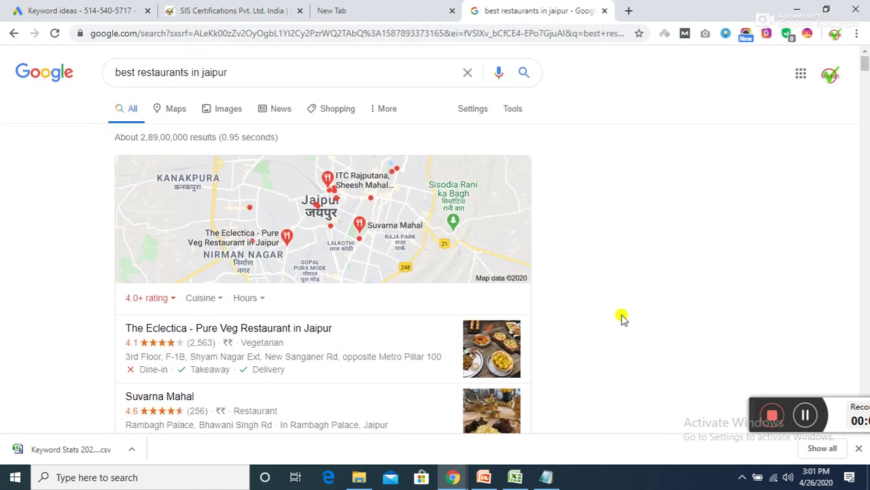
left_click(248, 62)
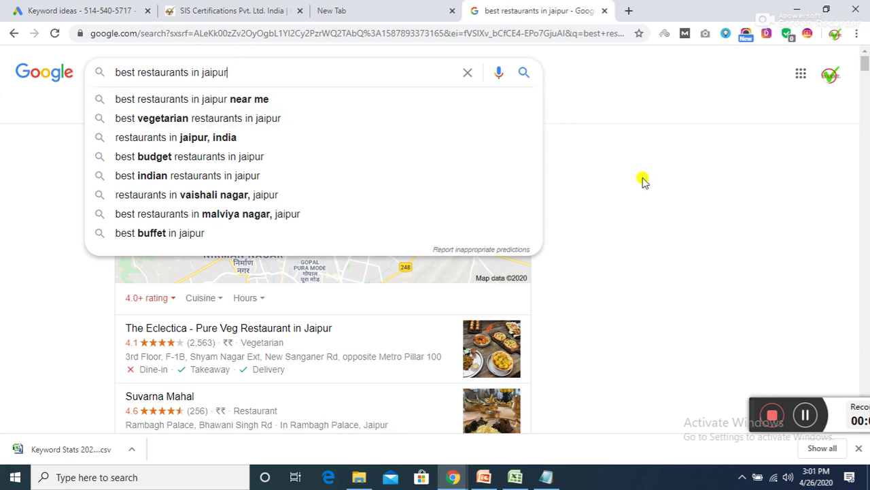
left_click(671, 176)
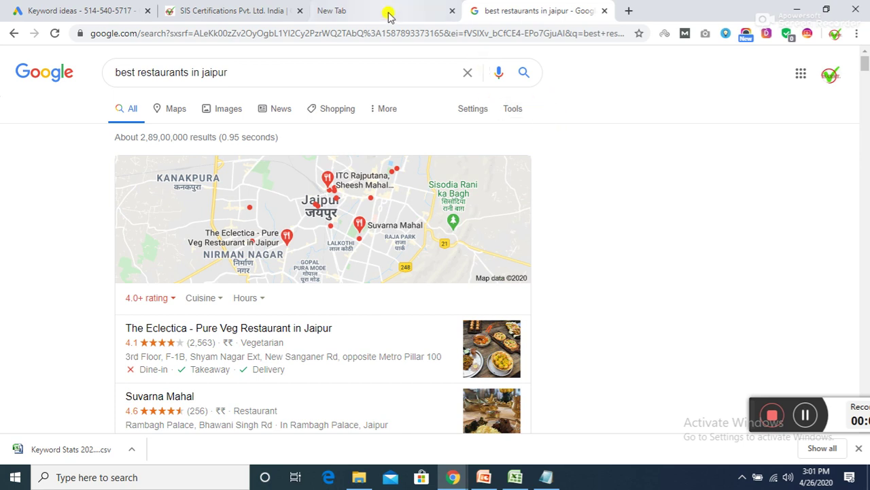
- Replace the restaurant query with "keyword planner" and run the search
left_click(399, 69)
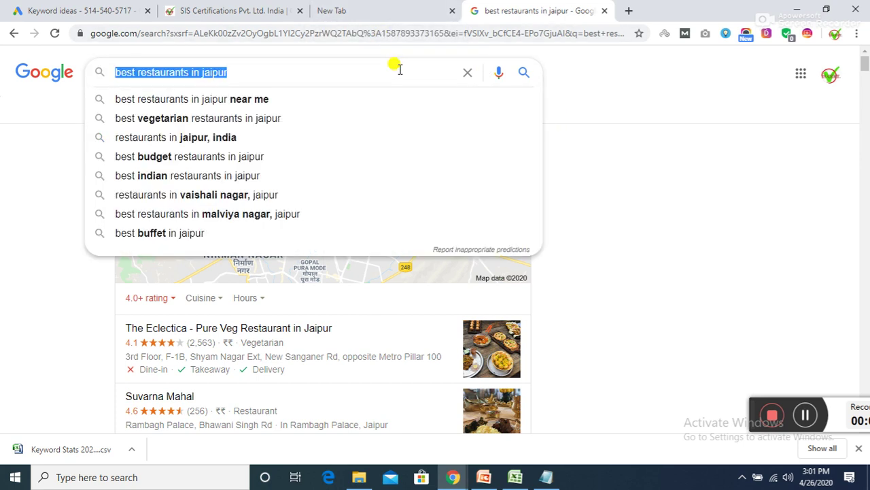
type("kw")
key("BackSpace")
type("eu")
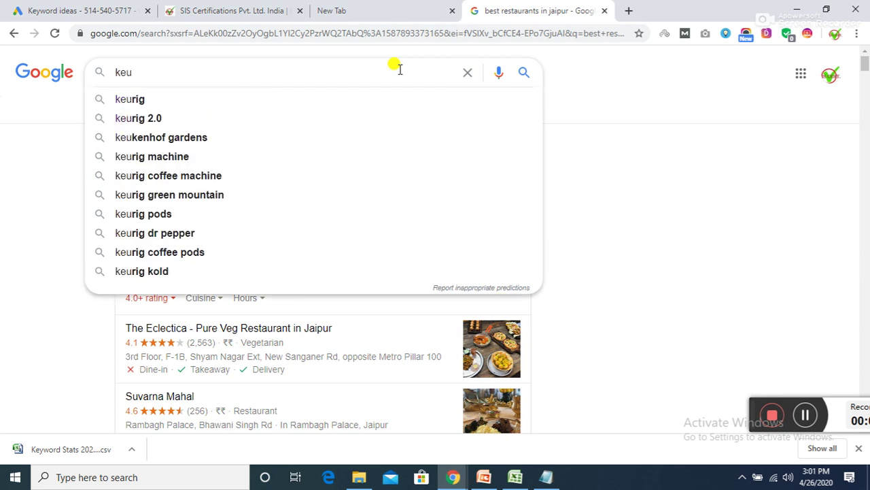
key("BackSpace")
type("ywo")
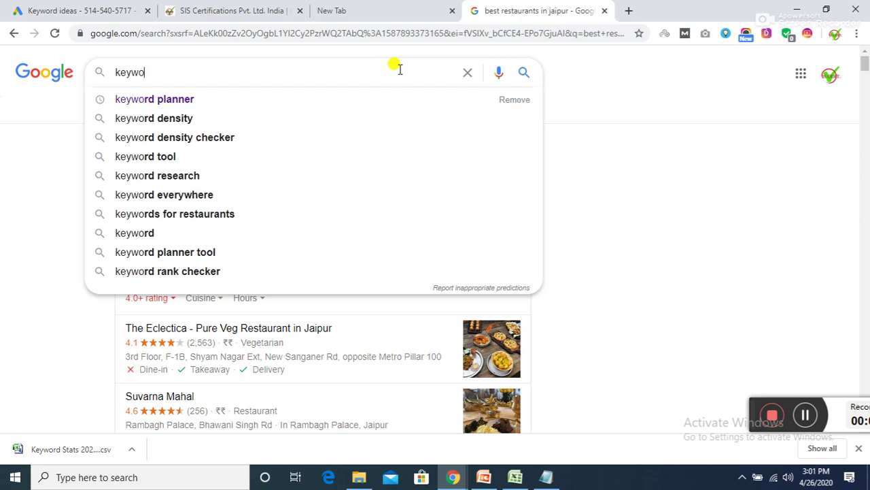
left_click(163, 100)
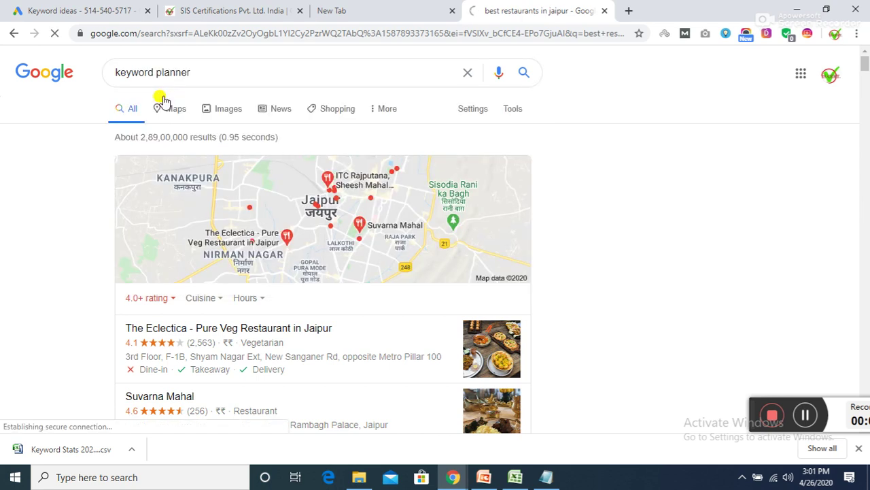
- Clear all the text in the open Notepad note and return to the browser
left_click(546, 477)
key("ctrl+a")
key("Delete")
left_click(3, 294)
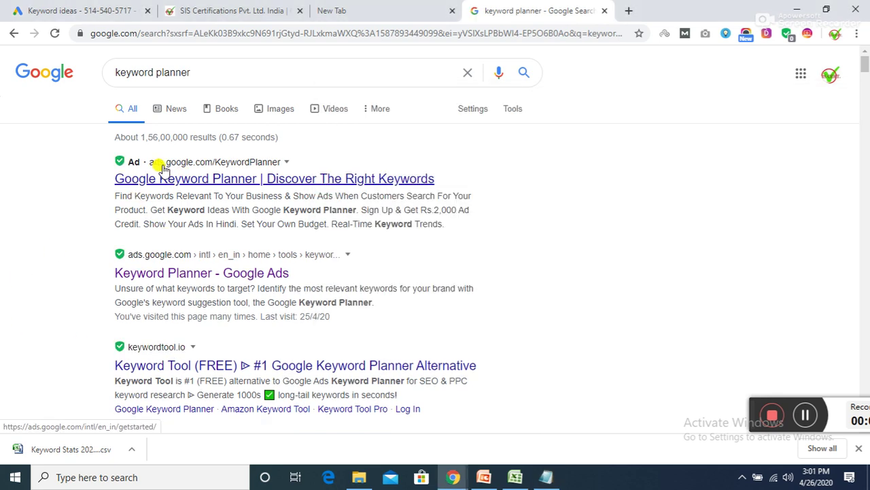
- Open the "Keyword Planner - Google Ads" result and launch Keyword Planner from that page
left_click(219, 276)
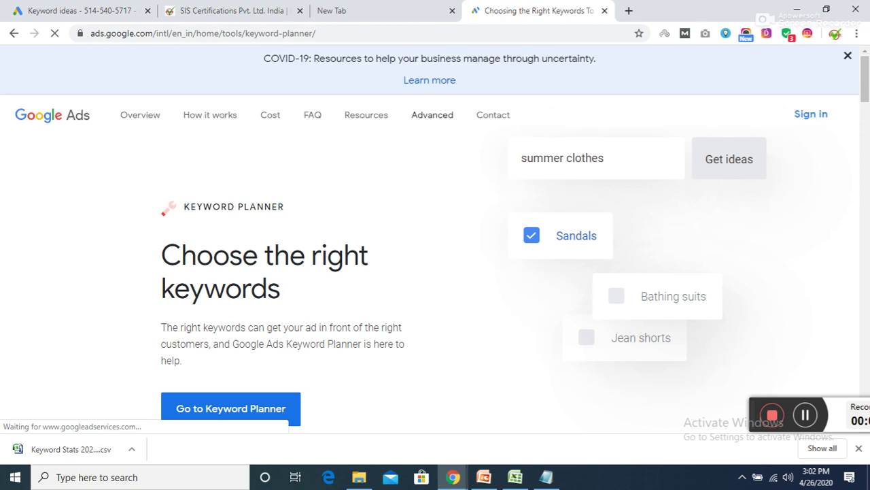
left_click_drag(865, 80, 867, 119)
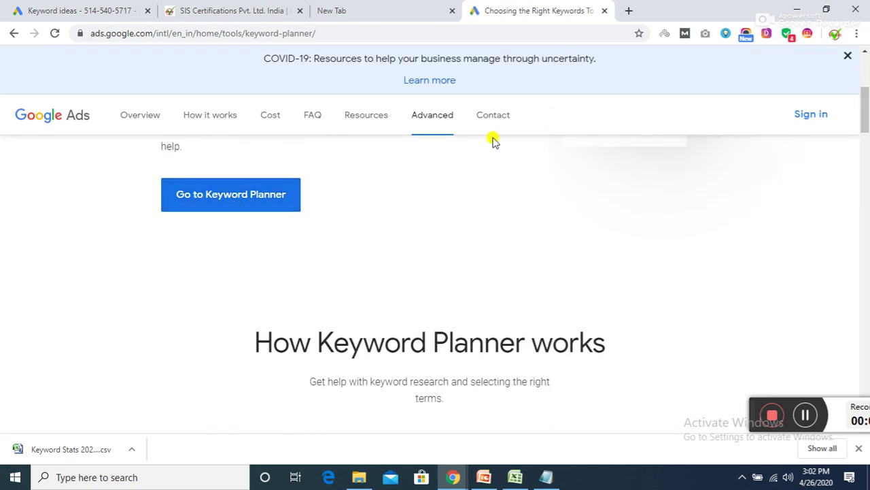
left_click(195, 197)
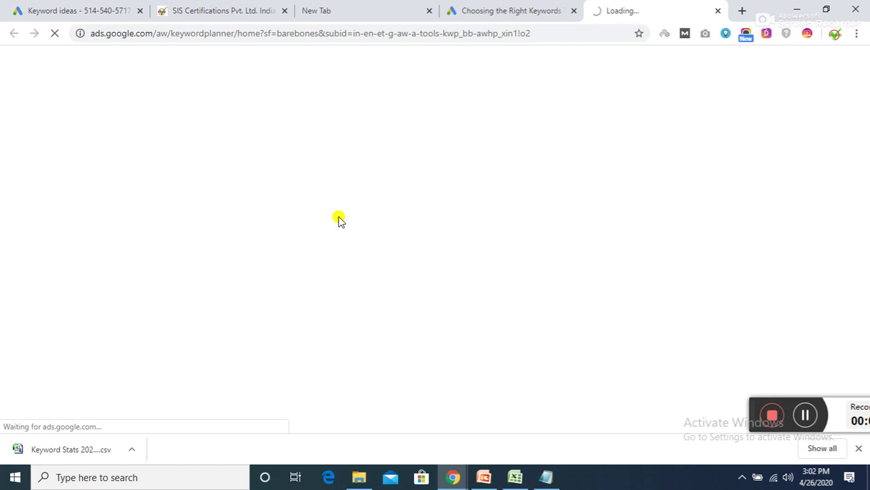
- Switch to Notepad, write "website" and, two lines below, "Services - Computer Repair", then begin a new line
left_click(548, 477)
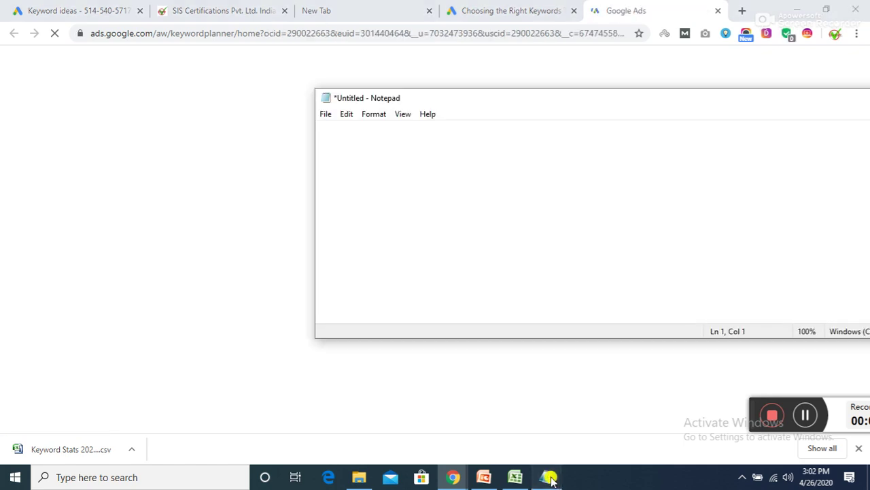
type("website")
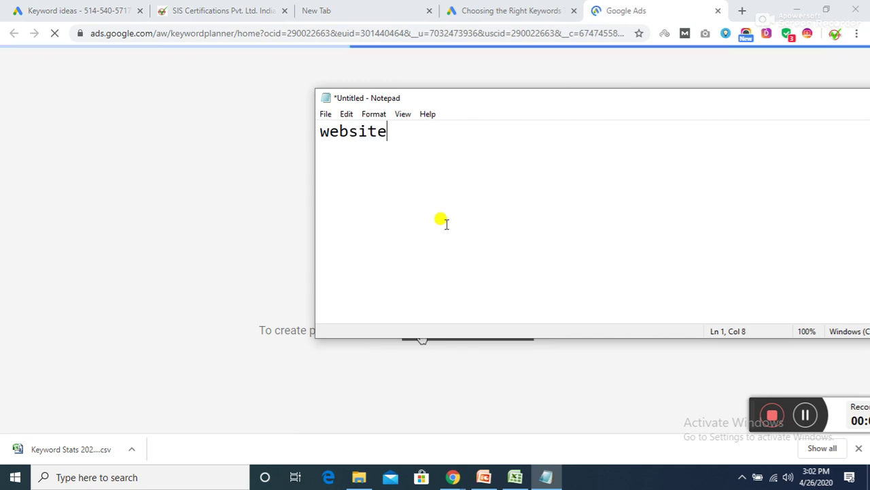
key("Return")
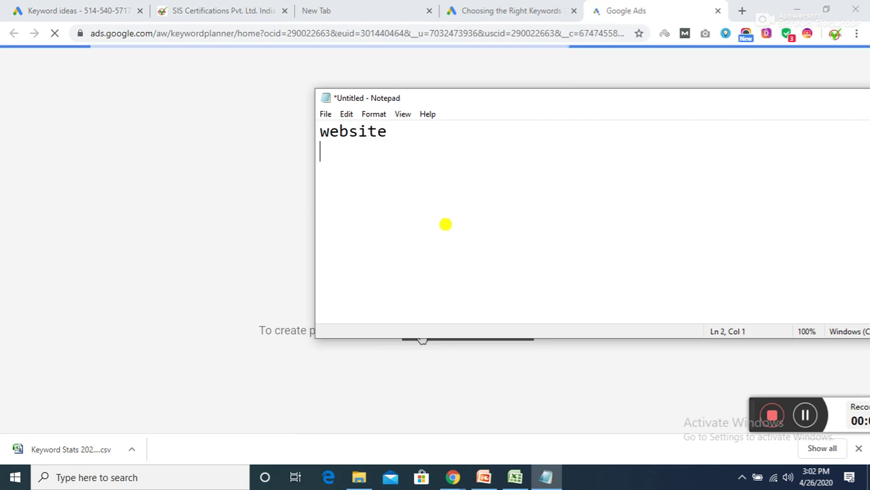
key("Return")
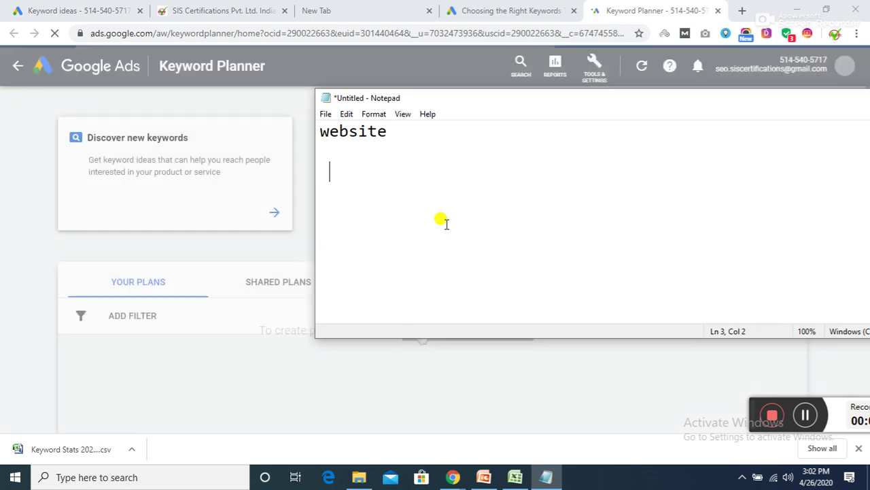
type("c")
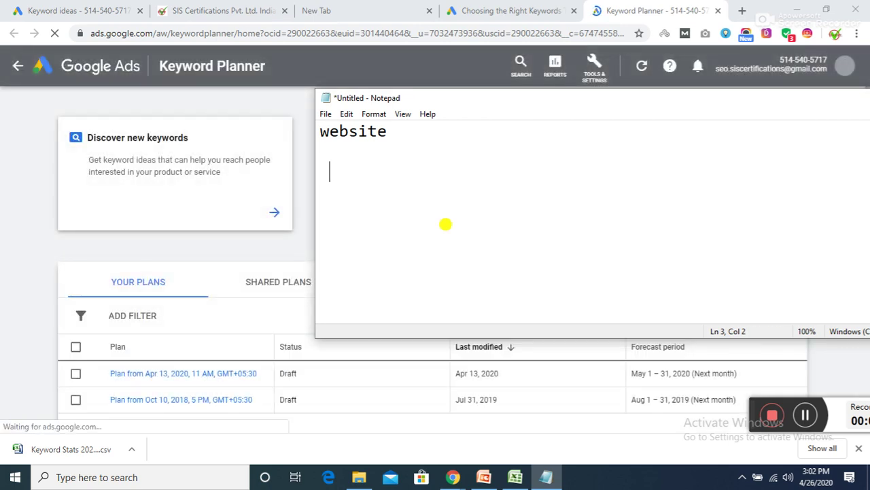
type("Servi")
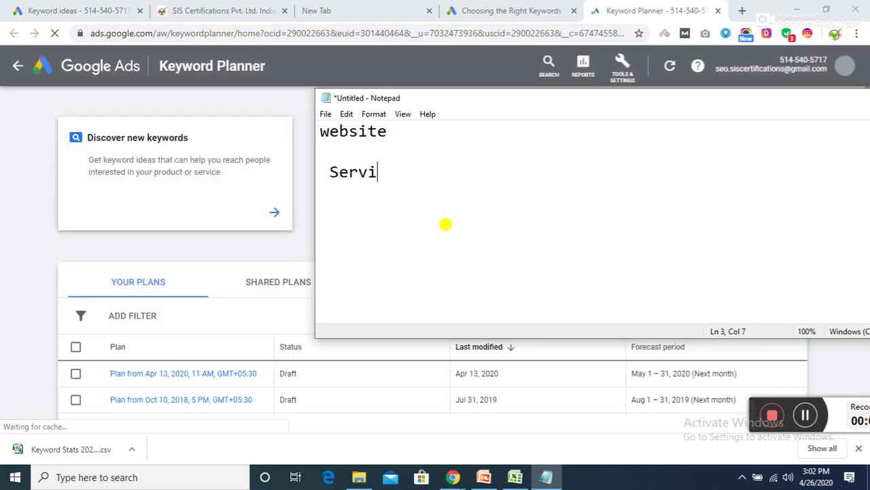
type("ces - Comp")
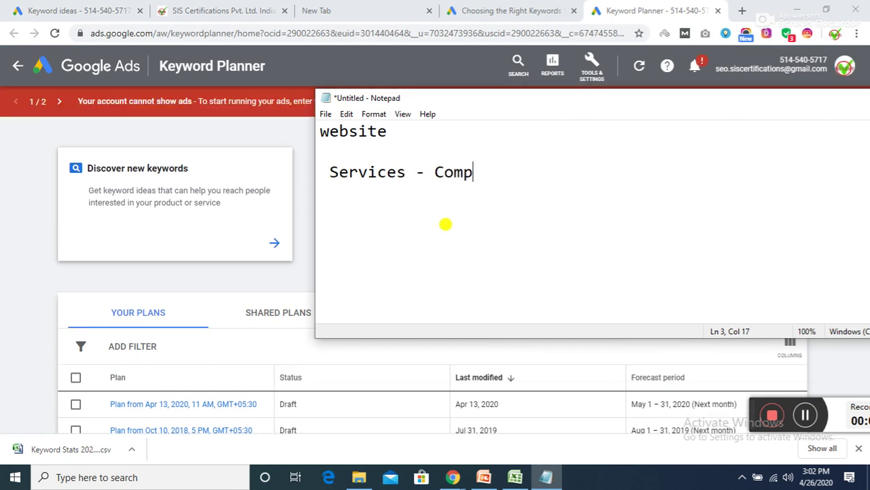
type("uter Repair")
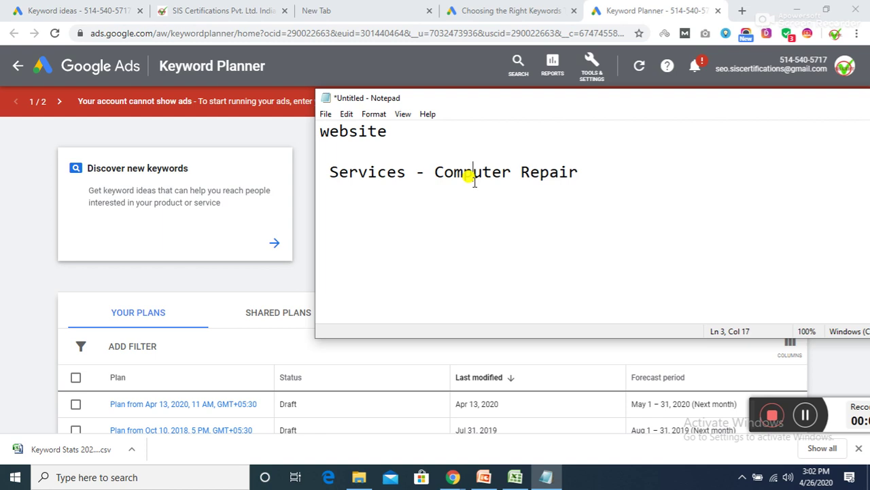
left_click(433, 171)
left_click(581, 176)
key("Return")
key("F5")
type("op")
key("BackSpace")
key("BackSpace")
key("BackSpace")
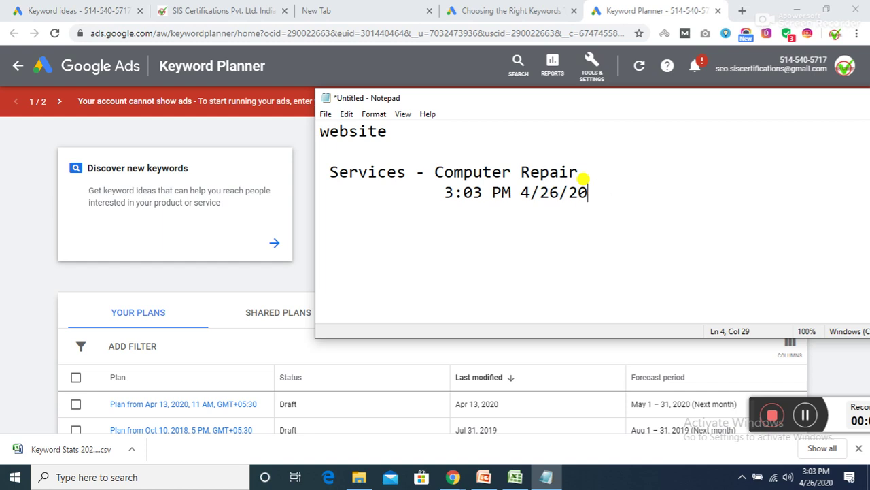
key("BackSpace")
key("BackSpace")
key("BackSpace")
key("BackSpace")
key("BackSpace")
key("BackSpace")
key("BackSpace")
key("BackSpace")
key("BackSpace")
key("BackSpace")
key("BackSpace")
key("BackSpace")
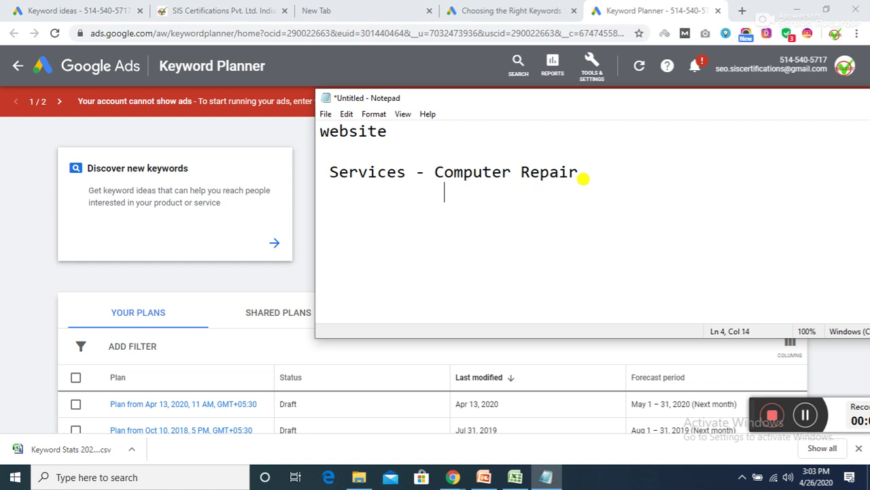
- Add "Prtinter Repair" as a second service under Computer Repair and return to the browser
type("Prtinter Repair")
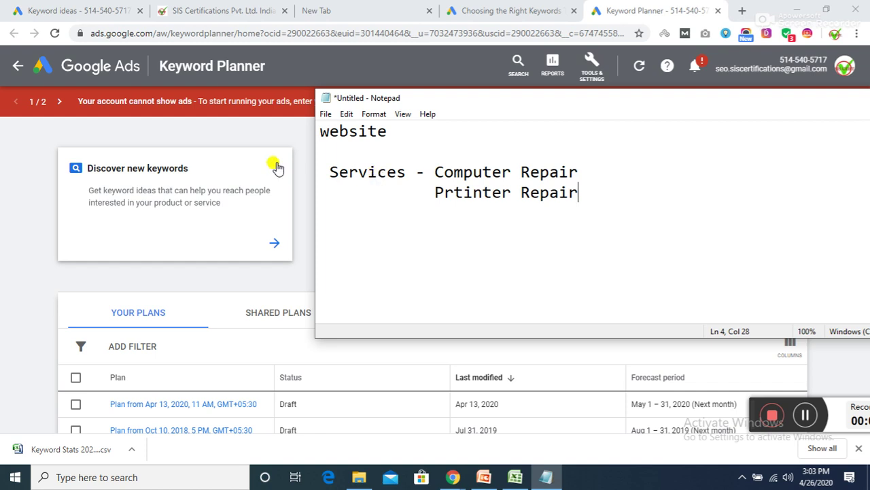
left_click(268, 136)
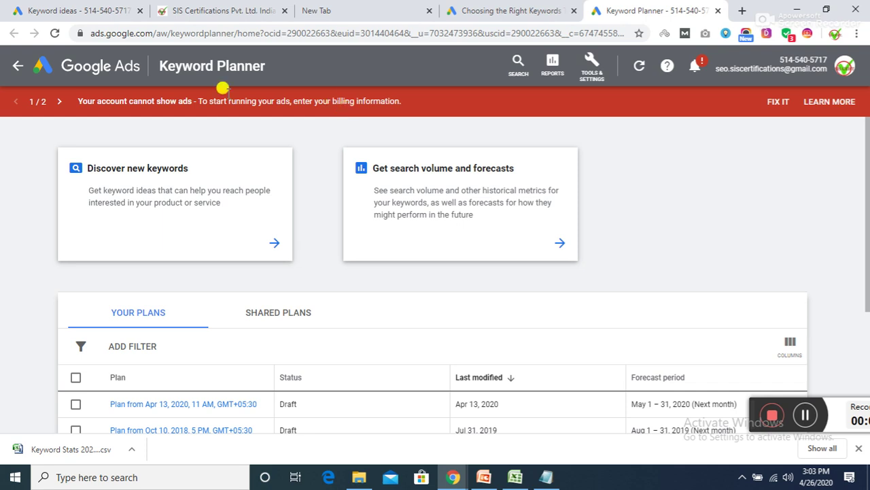
- Open the Google Ads account overview and reach Keyword Planner again through the planning tools
left_click(68, 73)
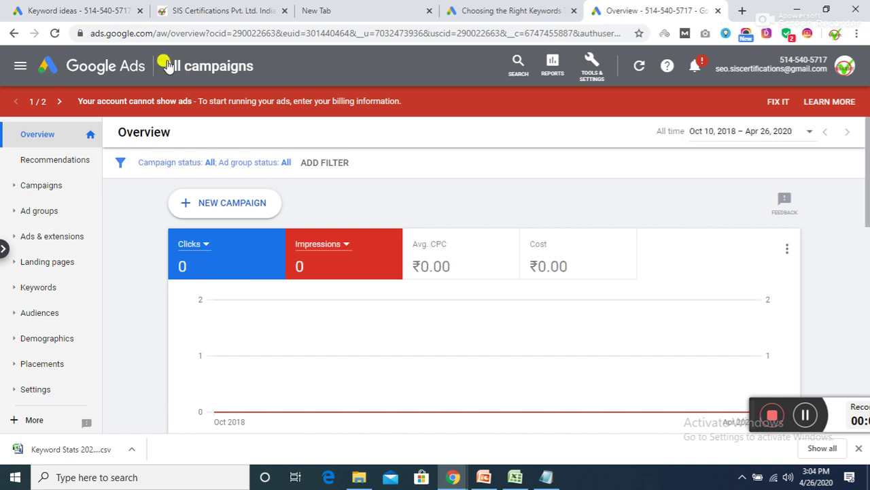
left_click(583, 70)
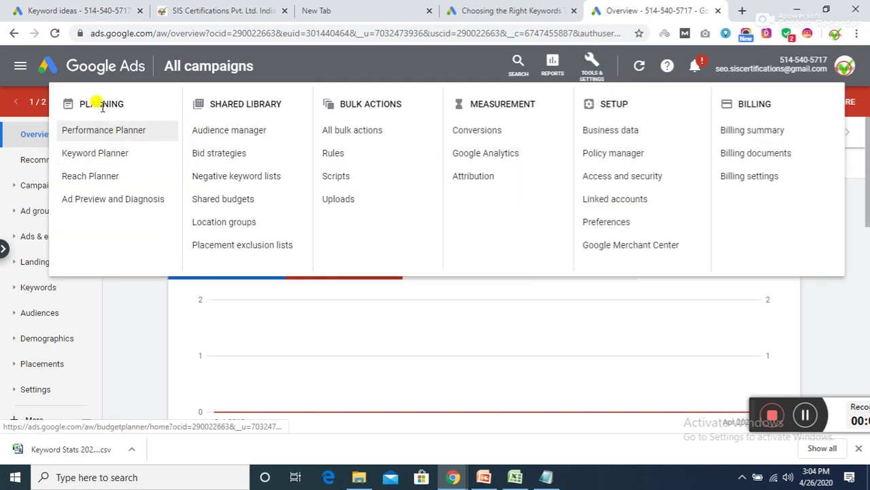
left_click(115, 156)
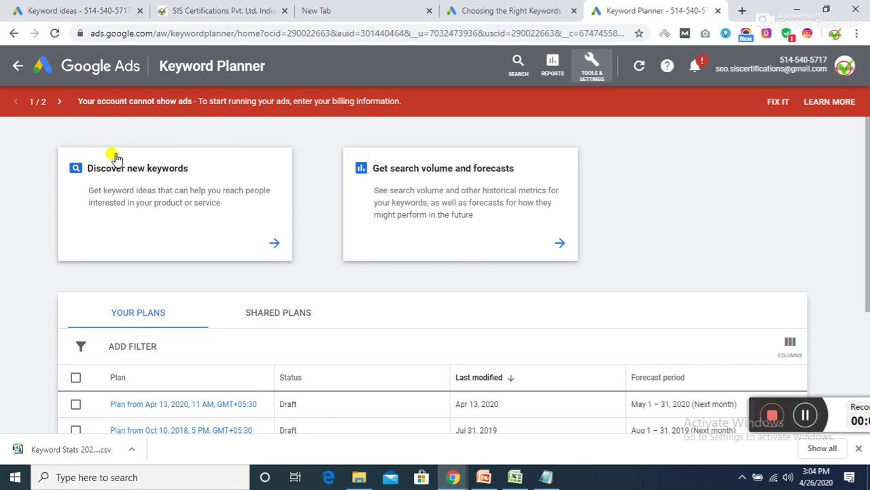
- Start discovering new keywords and enter "Computer Repair", copied from the Notepad note, as the product or service
left_click(131, 189)
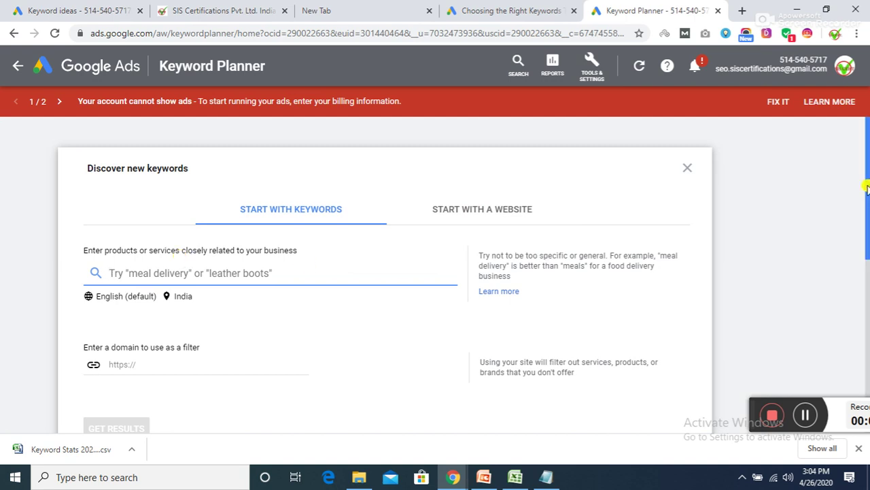
scroll(867, 188, "down", 1)
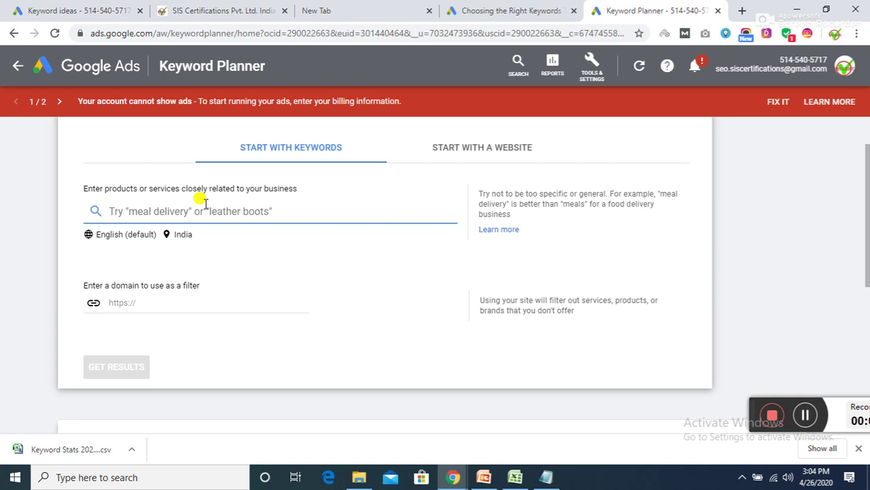
left_click(547, 479)
left_click(431, 164)
left_click_drag(434, 167, 589, 172)
key("ctrl+c")
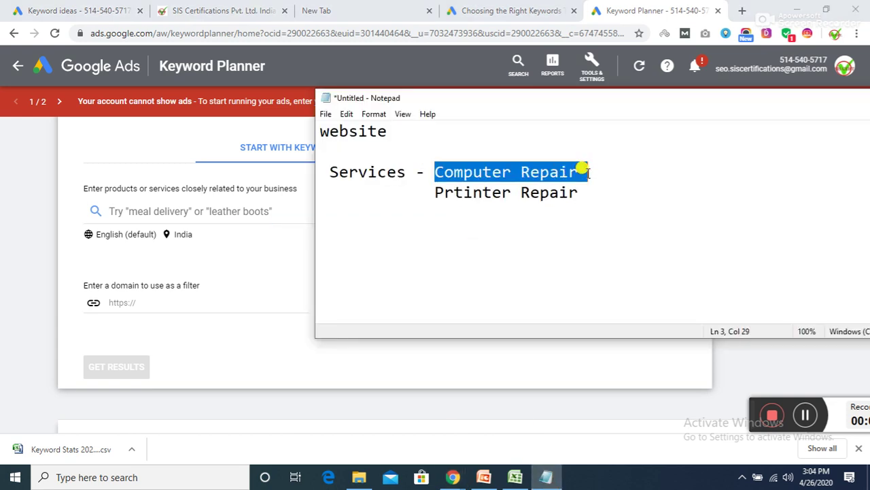
left_click(189, 219)
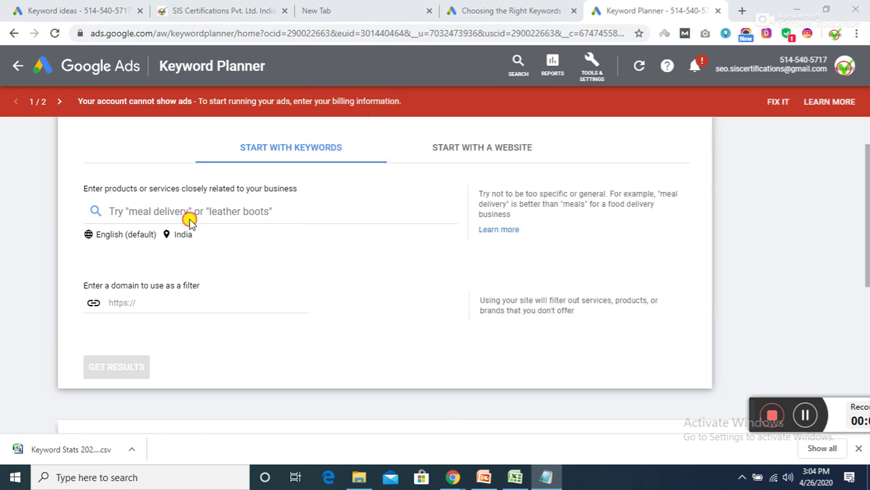
left_click(179, 215)
key("ctrl+v")
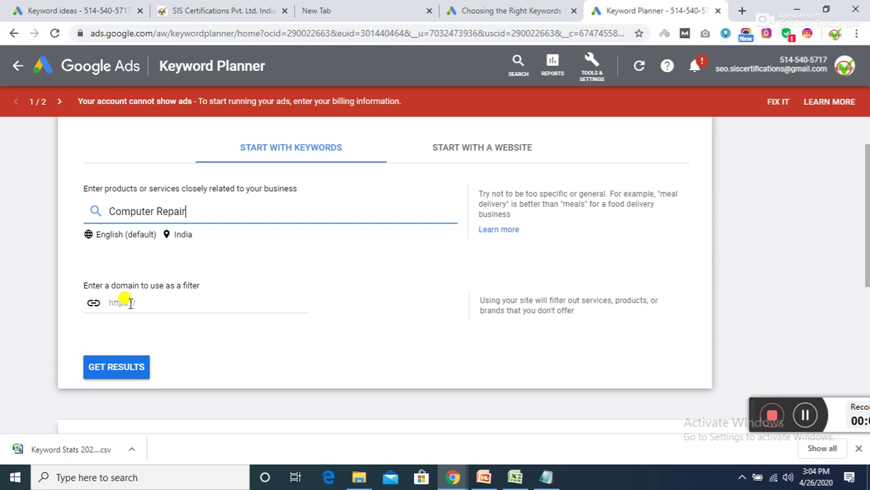
- Request keyword ideas for Computer Repair and close the Refine keywords pane
left_click_drag(864, 186, 867, 142)
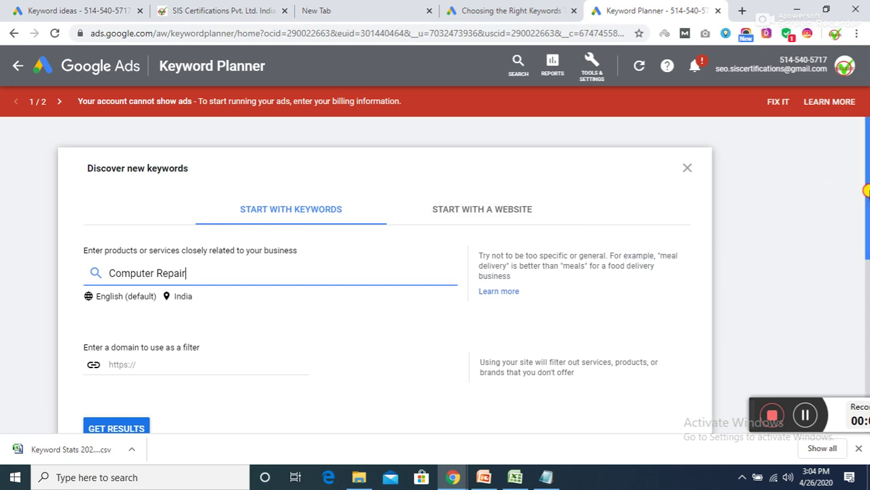
left_click_drag(867, 190, 867, 226)
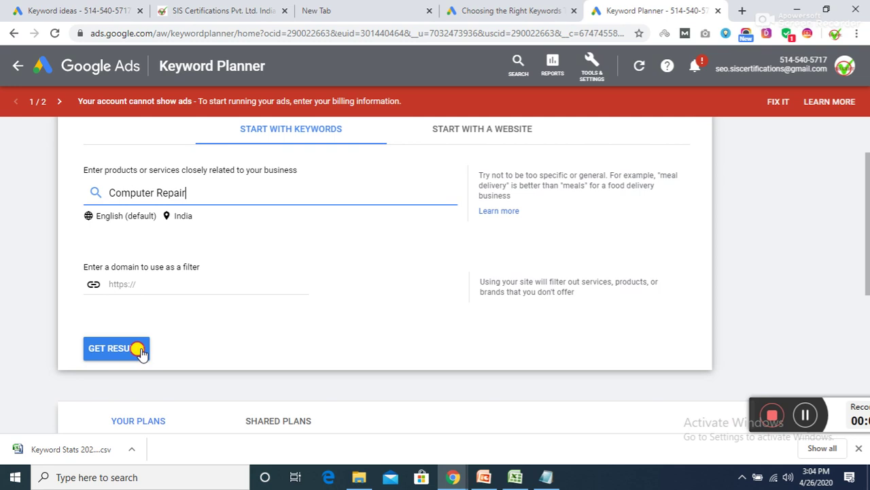
left_click(115, 348)
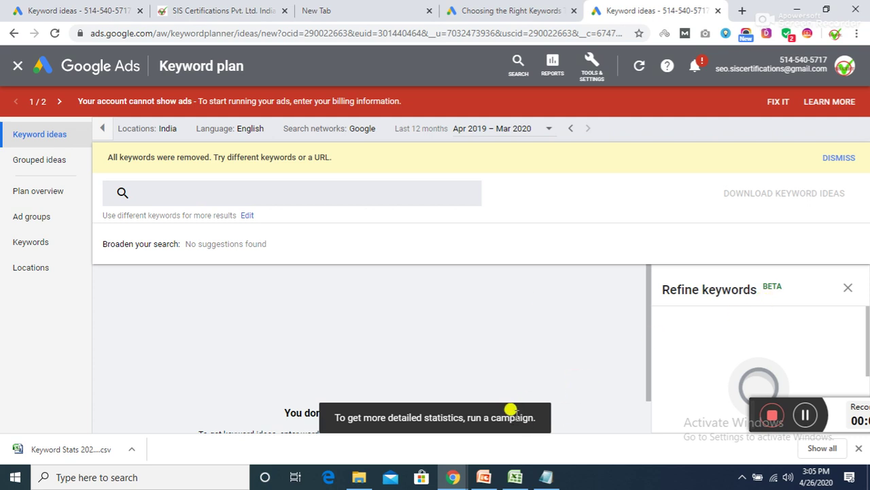
left_click(848, 288)
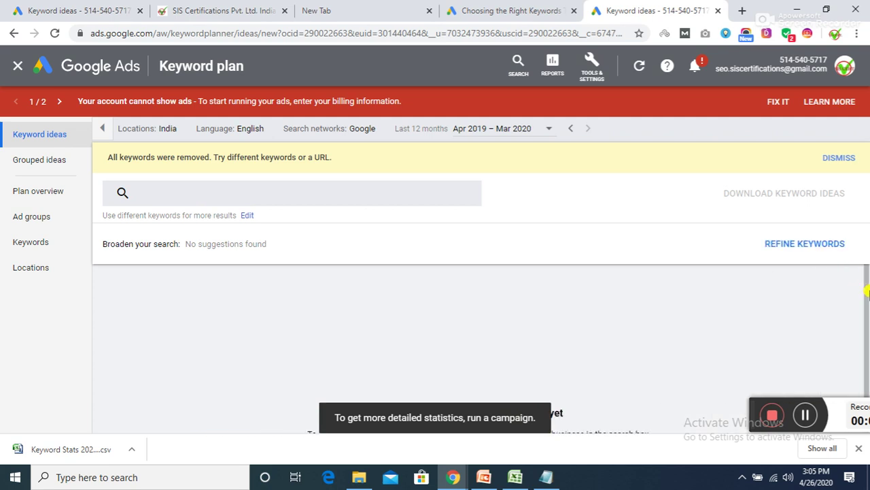
- Enter the copied "Computer Repair" again as the product or service and retry getting keyword results
left_click(191, 194)
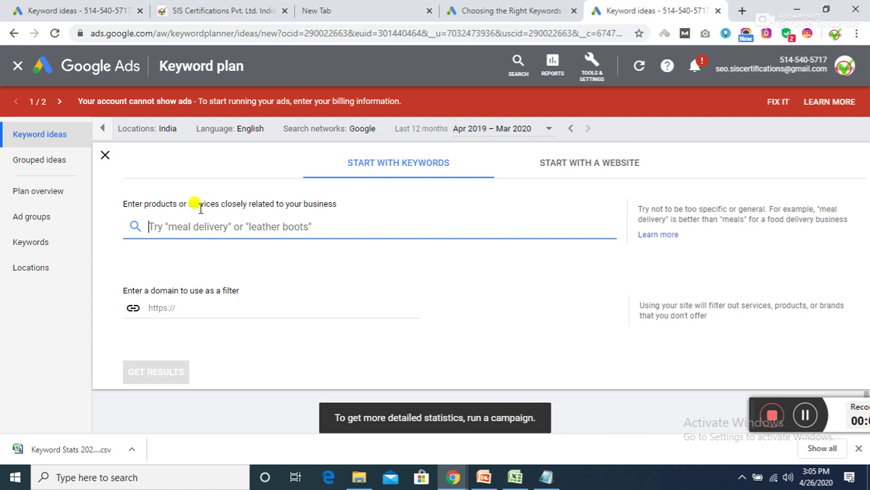
key("ctrl+v")
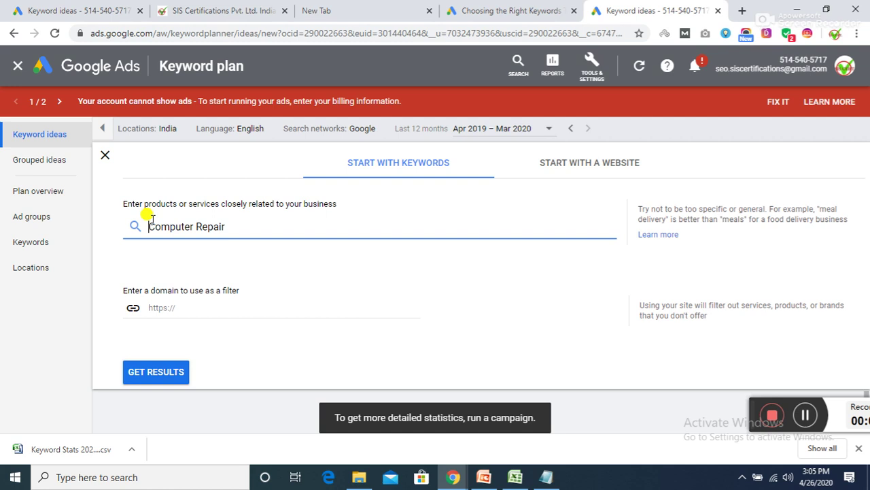
left_click(152, 376)
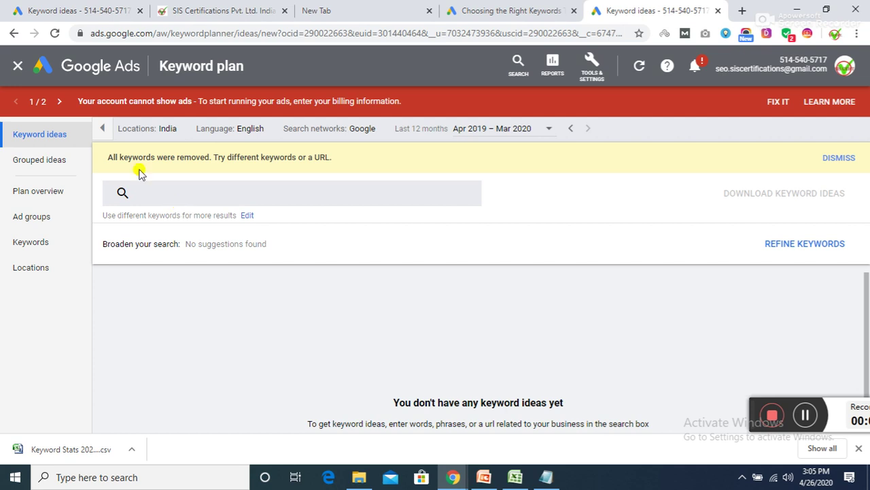
- Enter "computer repair" as the product or service and request keyword results again
left_click(224, 191)
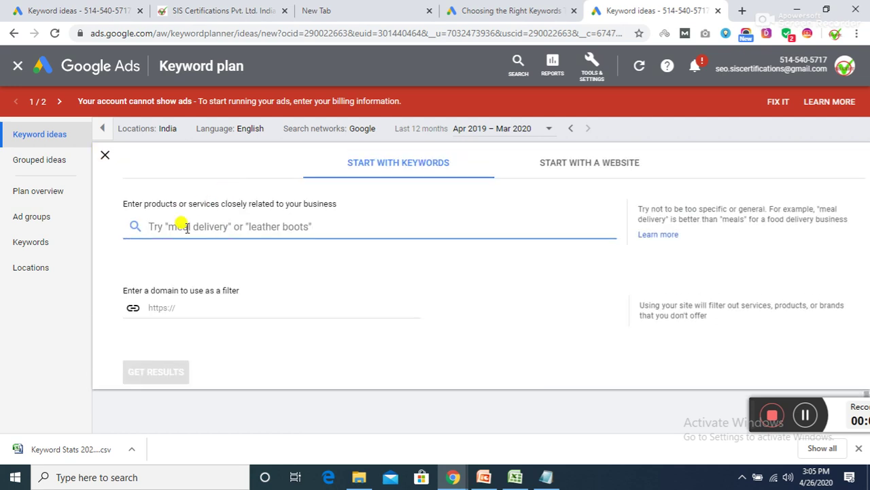
type("compu")
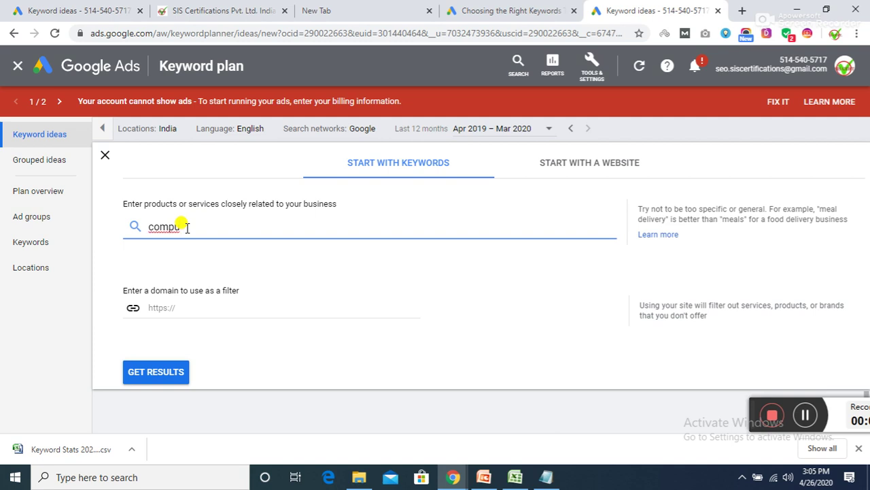
type("ter ")
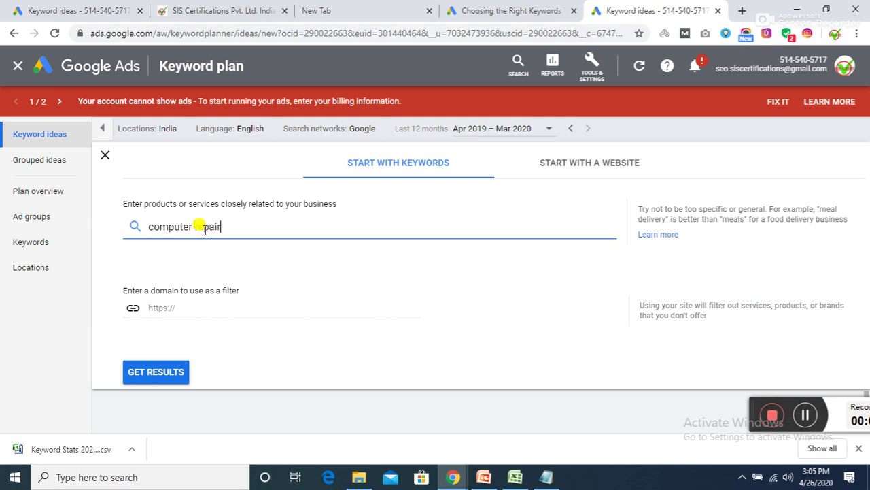
type("repair")
key("Return")
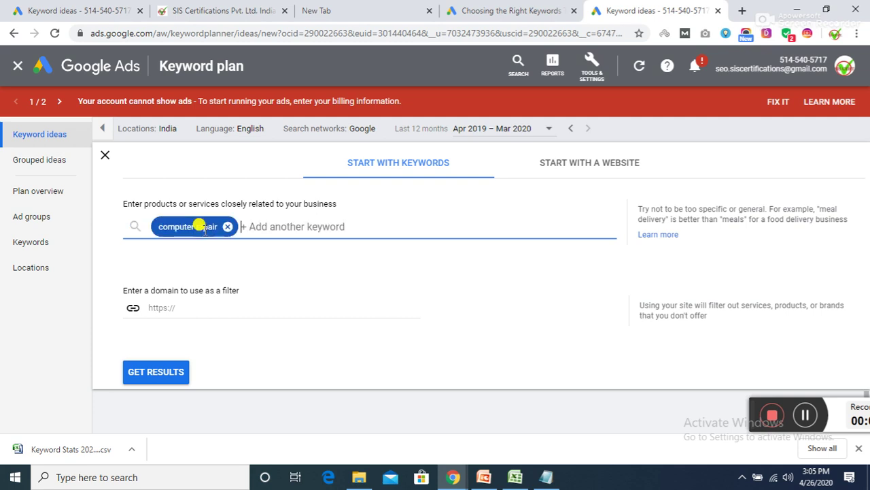
left_click(160, 375)
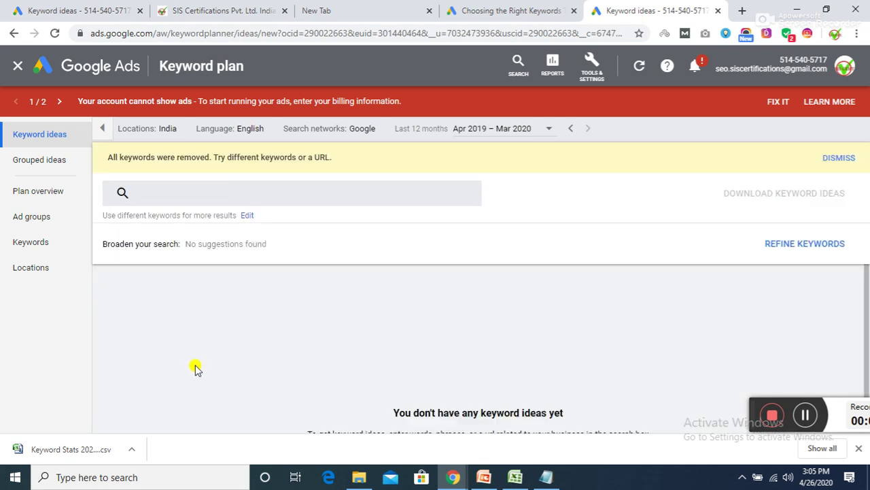
- Try "printer repair" as the product or service and request keyword results
left_click(171, 198)
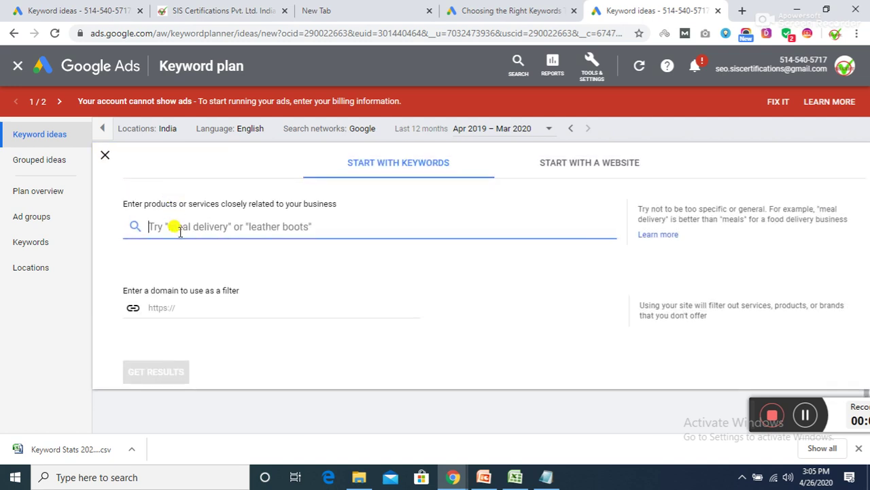
type("printer repair")
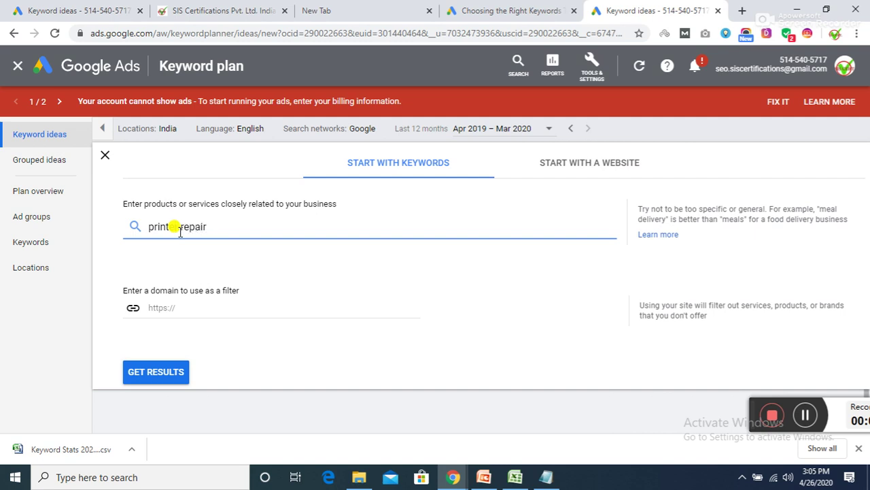
key("Return")
left_click(155, 368)
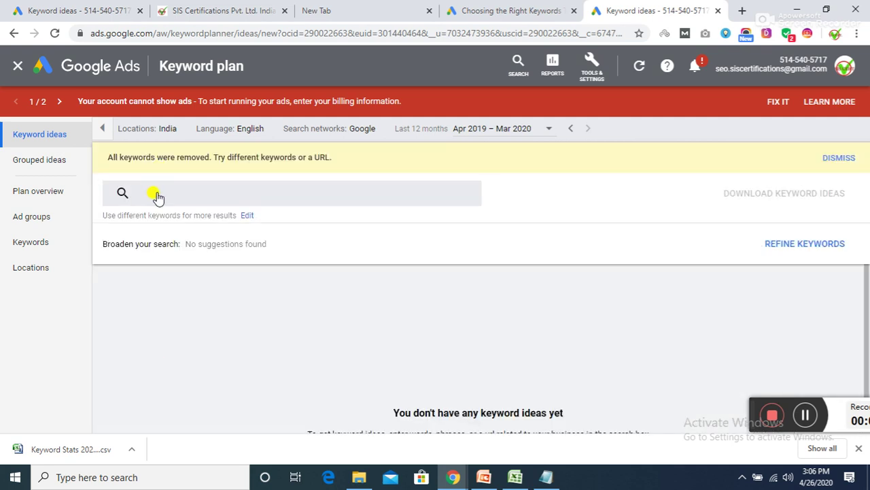
left_click(227, 198)
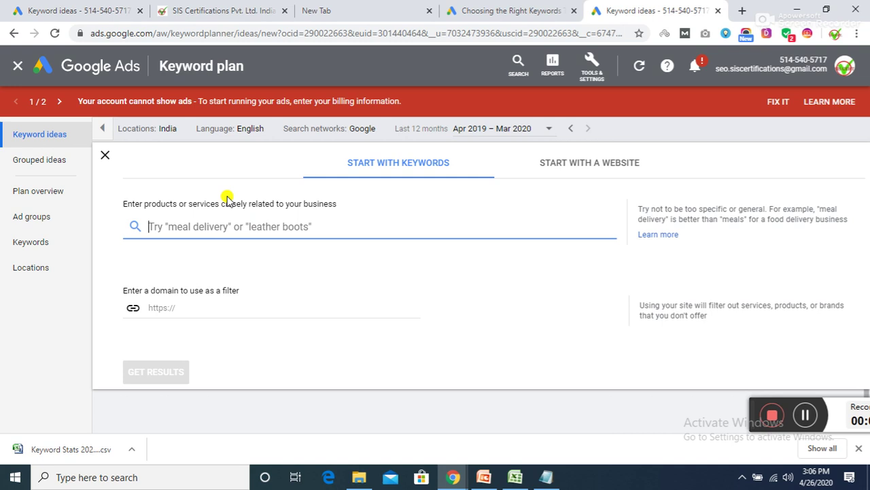
left_click(163, 224)
type("eni")
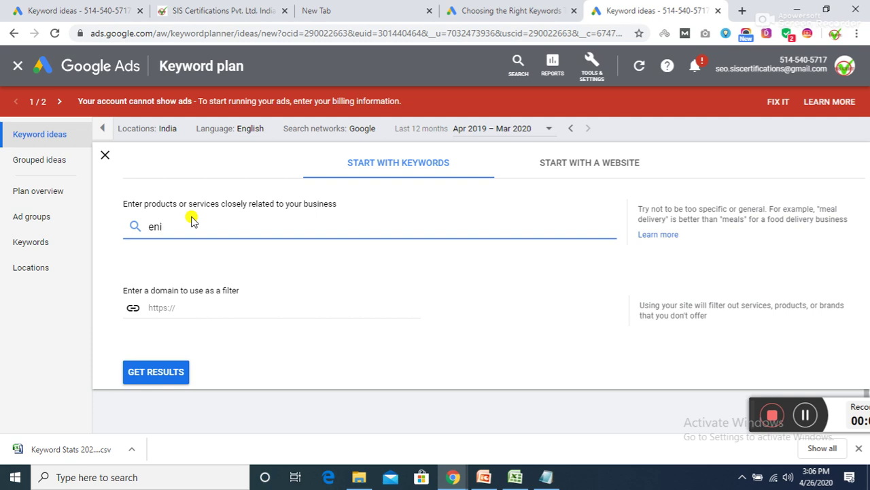
key("BackSpace")
key("BackSpace")
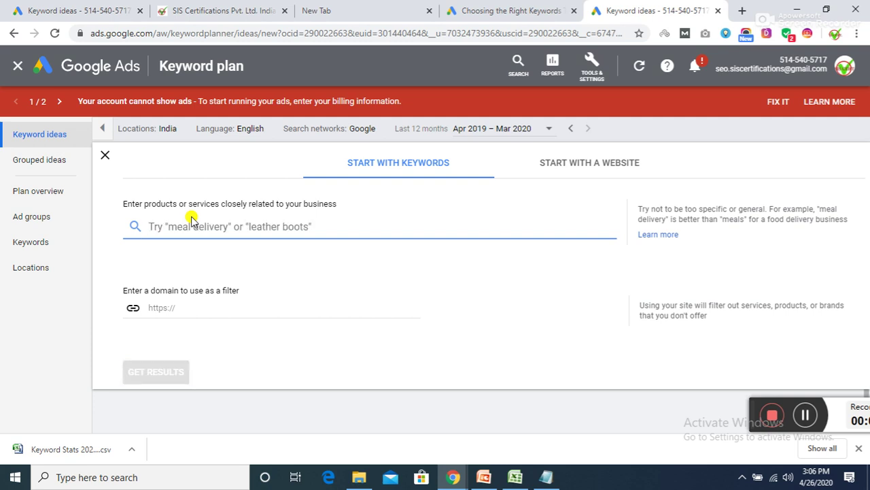
left_click(806, 415)
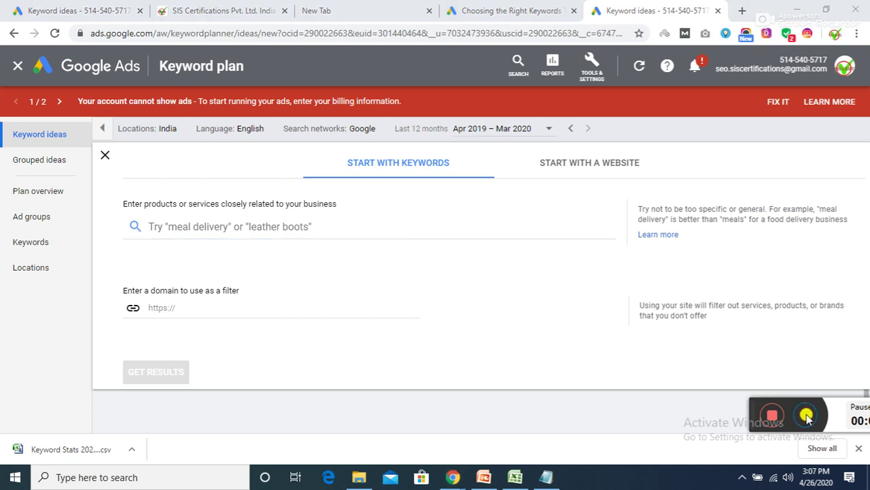
- Enter "family restorent" as the product or service, using the spelling suggestion for "family", and get keyword results
left_click(252, 229)
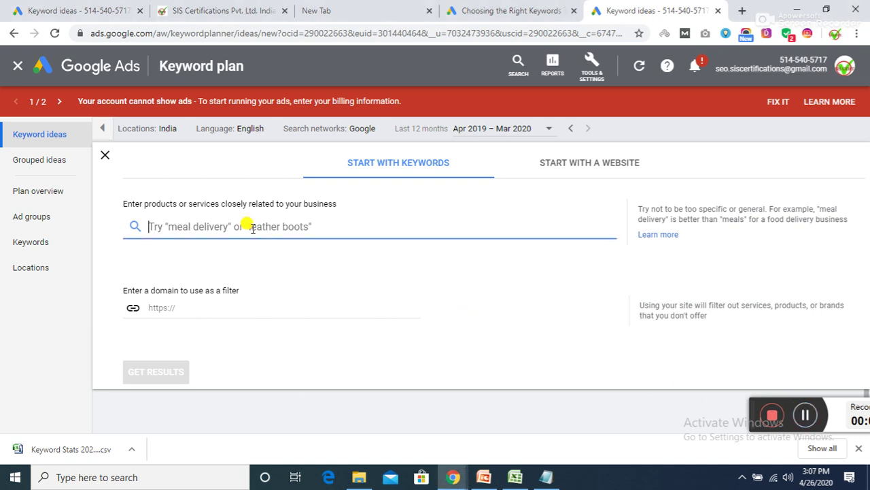
type("familly restorent")
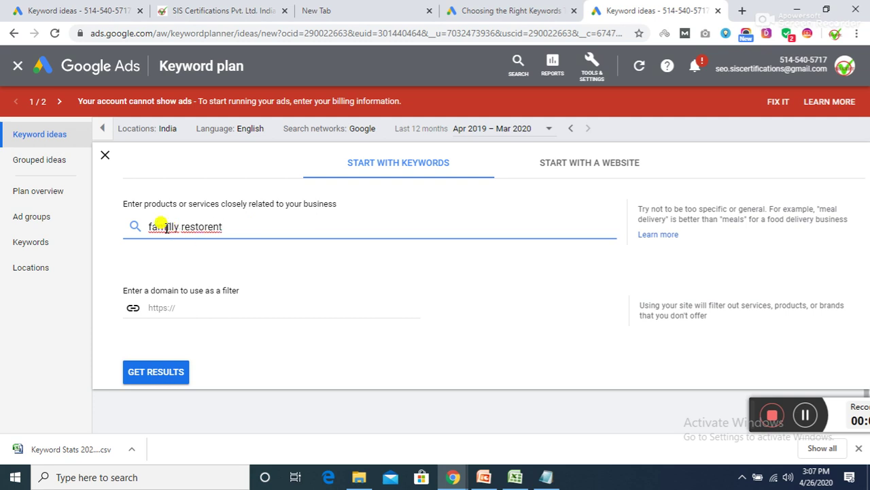
right_click(162, 226)
left_click(190, 240)
right_click(197, 226)
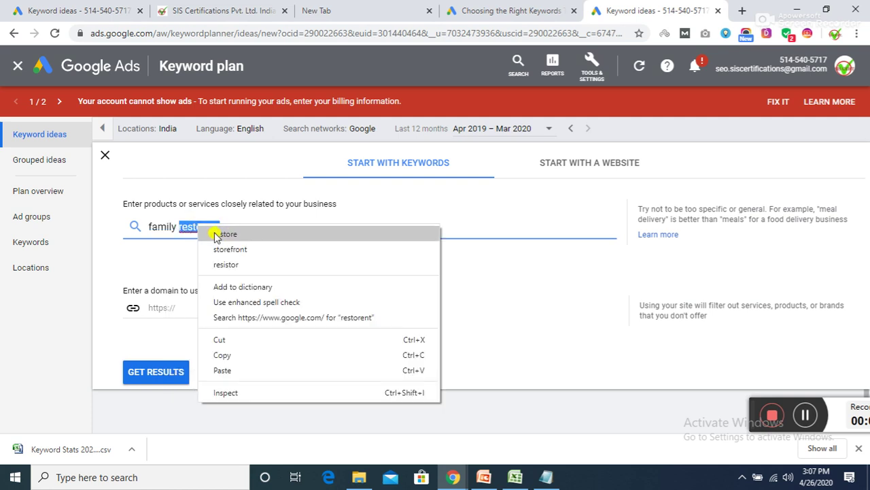
left_click(195, 227)
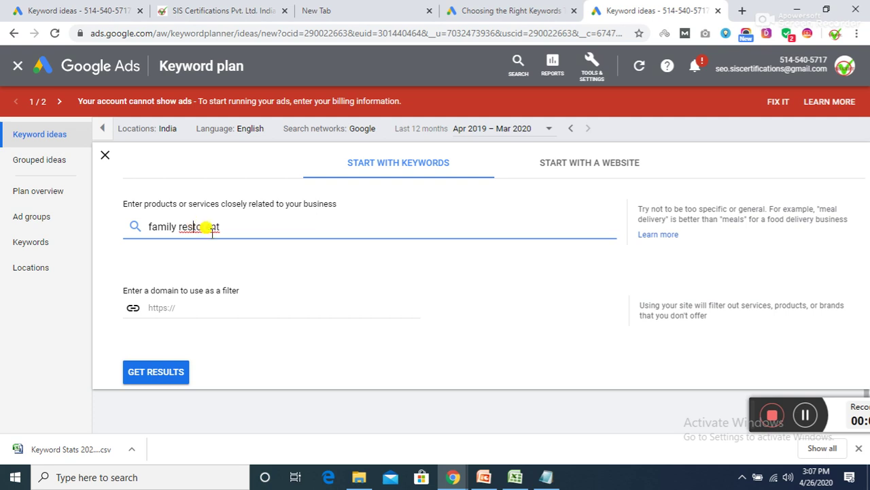
right_click(207, 231)
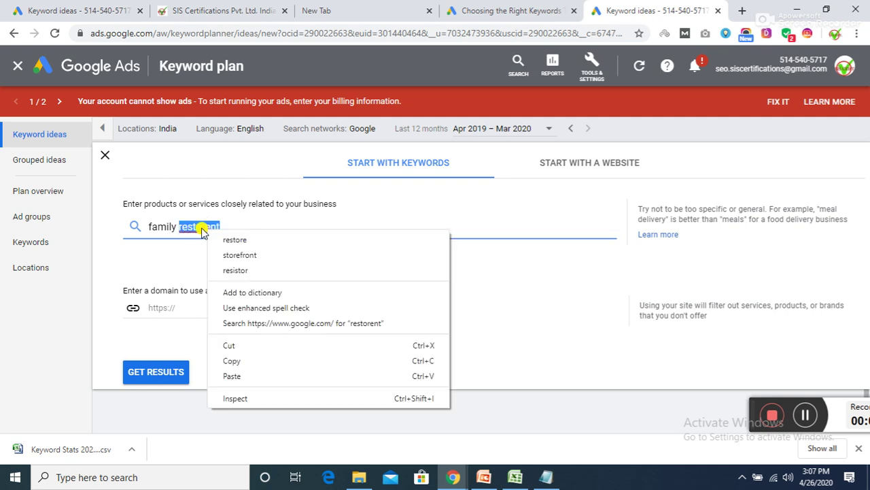
left_click(204, 227)
left_click(158, 376)
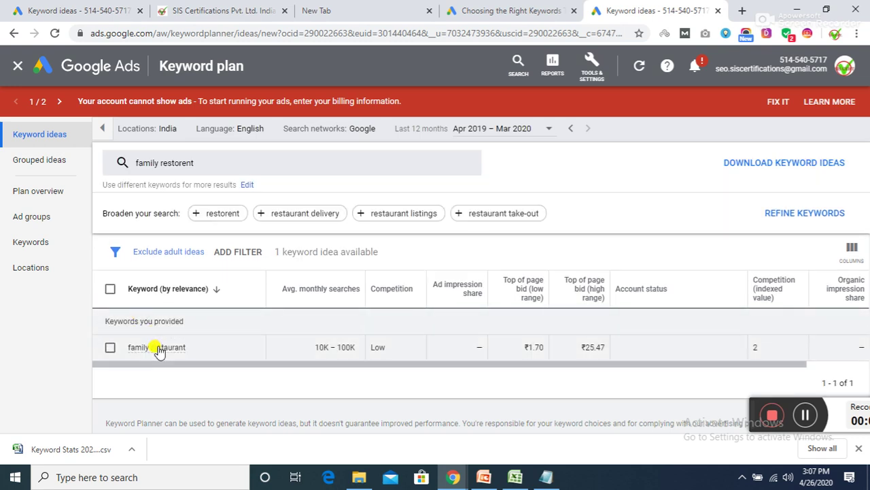
- Replace the "family restorent" keyword with "seo training" and get its keyword results
left_click(171, 165)
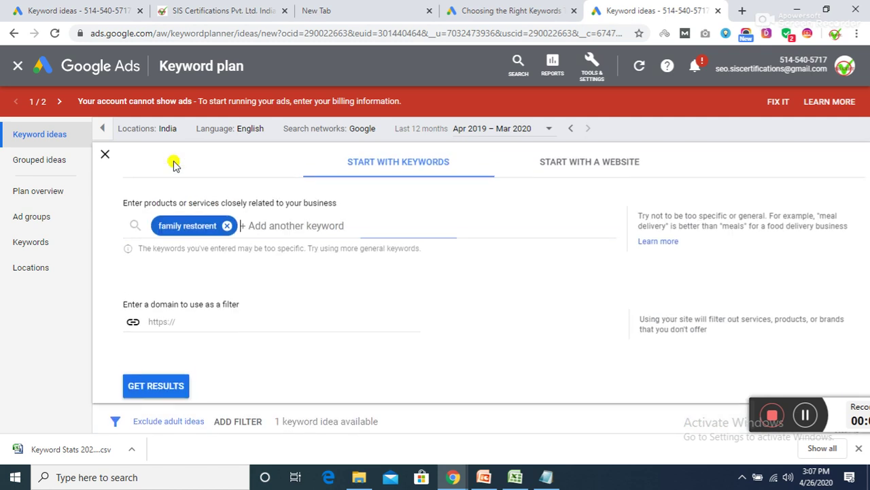
left_click(227, 226)
left_click(196, 228)
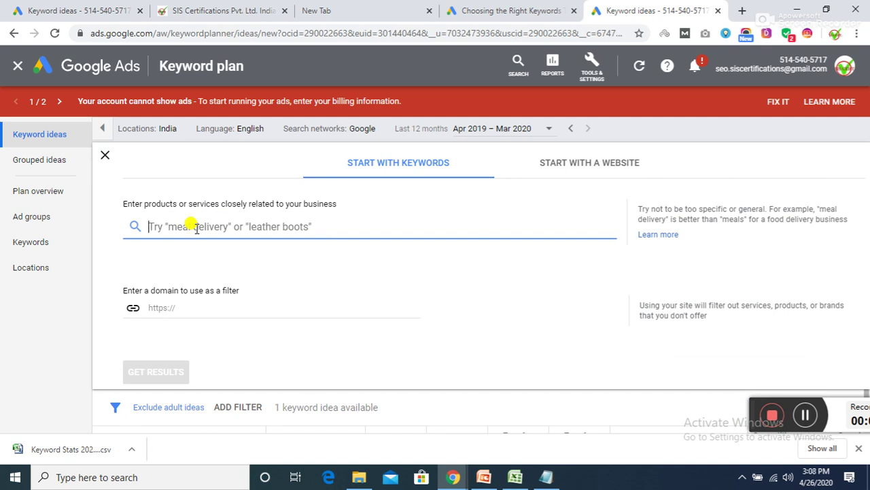
left_click(804, 417)
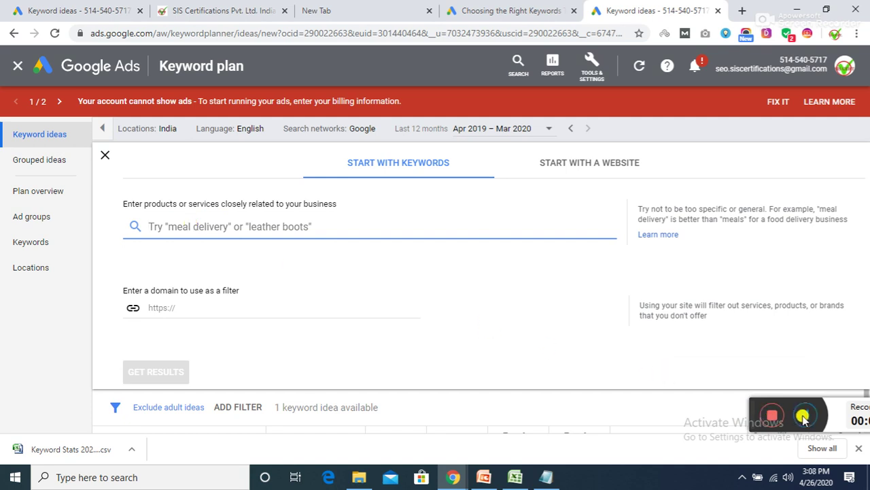
left_click(219, 227)
type("seo")
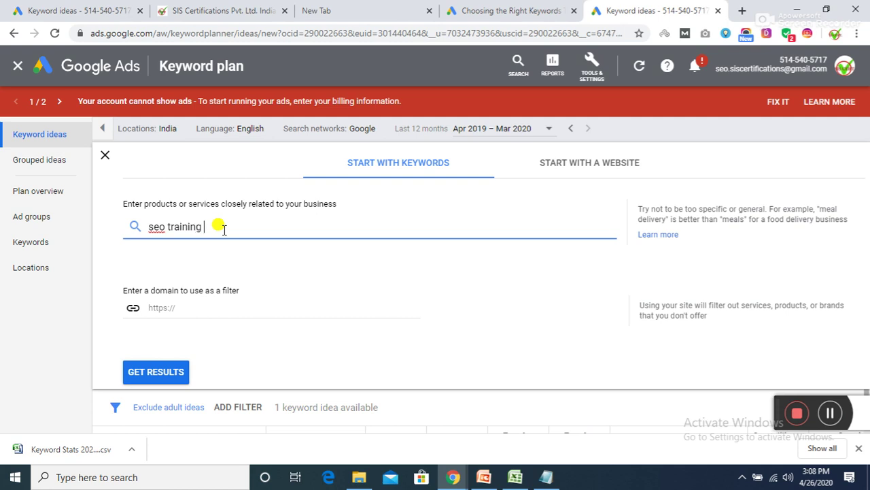
type("training")
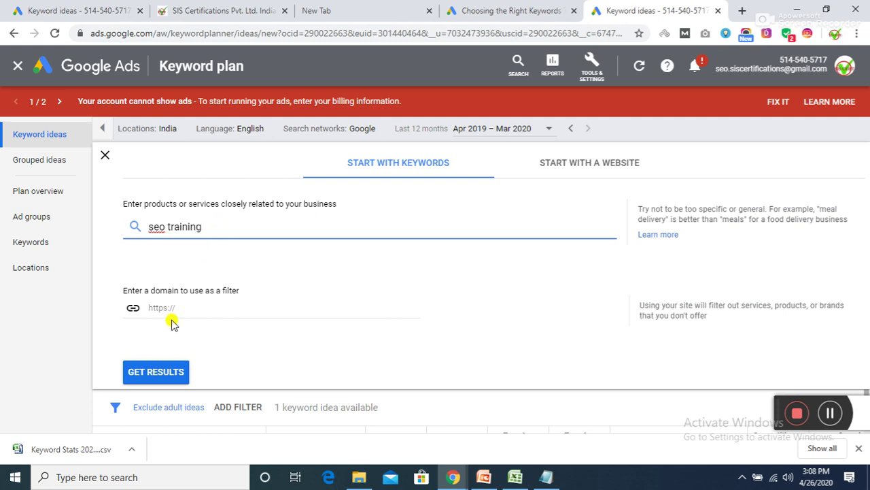
left_click(161, 371)
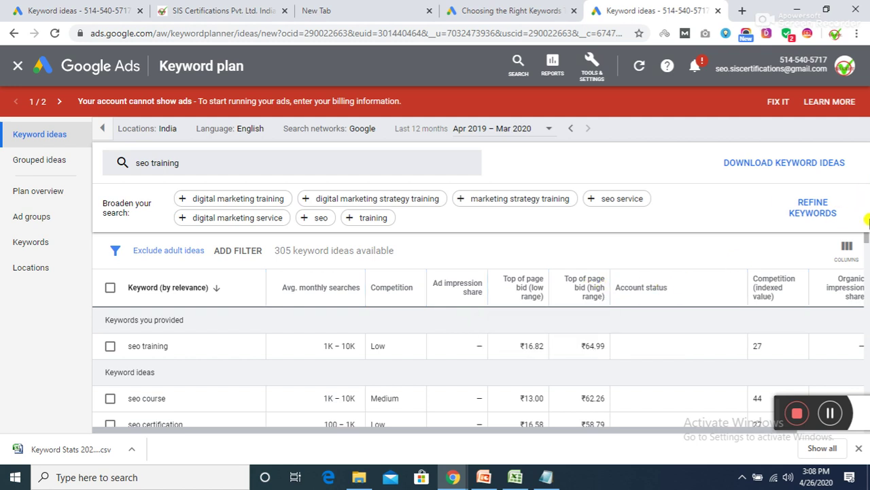
- Look through the seo training keyword ideas and download them as a CSV report
mouse_move(867, 239)
left_mouse_down()
mouse_move(866, 247)
mouse_move(866, 225)
left_mouse_up()
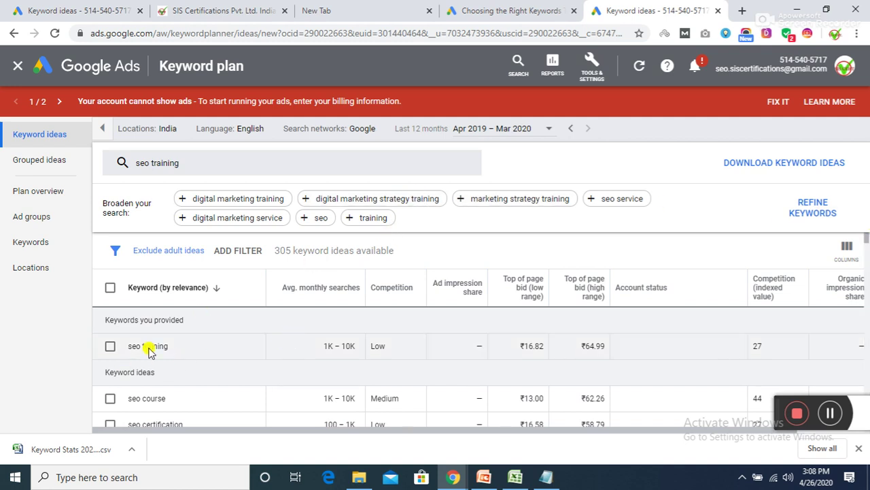
scroll(865, 239, "down", 5)
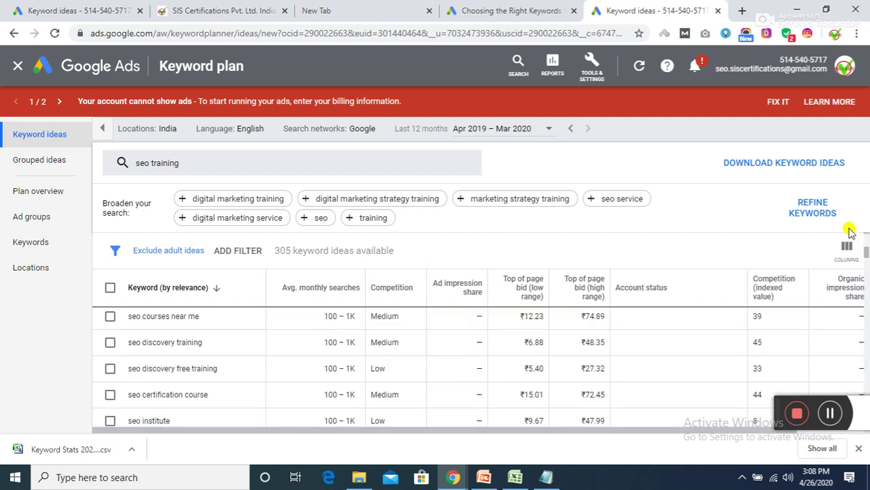
left_click(754, 170)
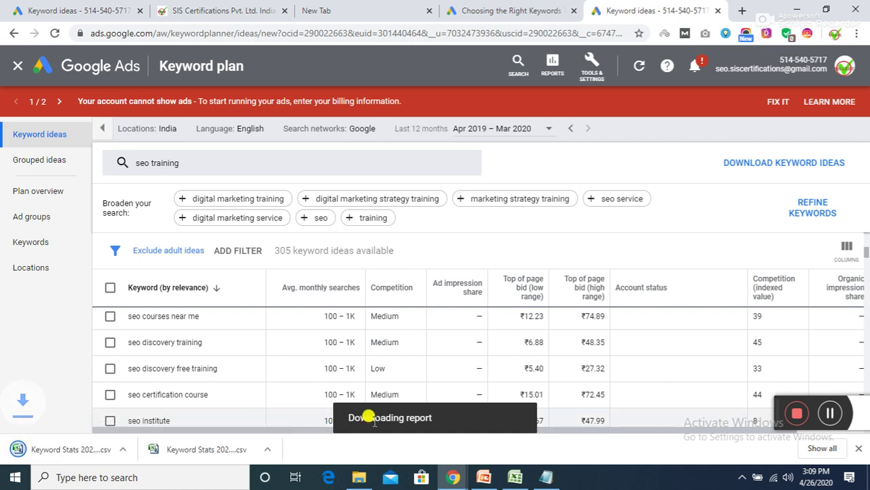
- Open the downloaded Keyword Stats CSV file in Excel and widen the Keyword column so the phrases are readable
left_click(133, 451)
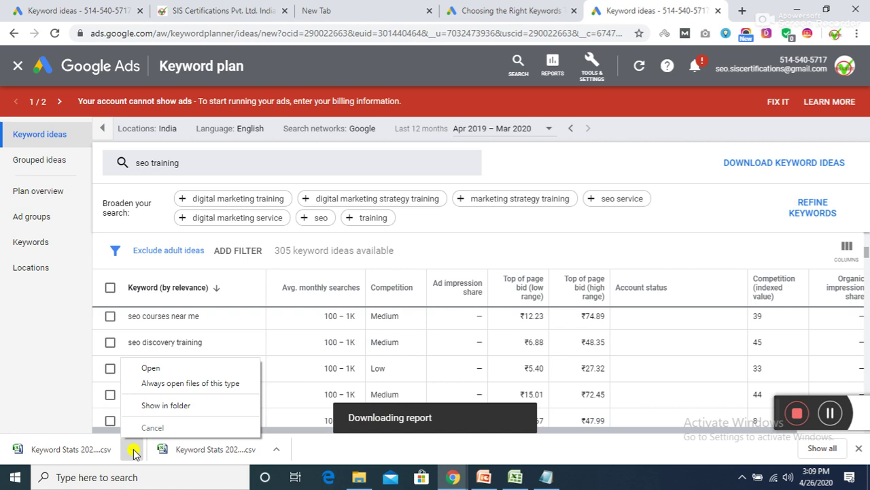
left_click(173, 366)
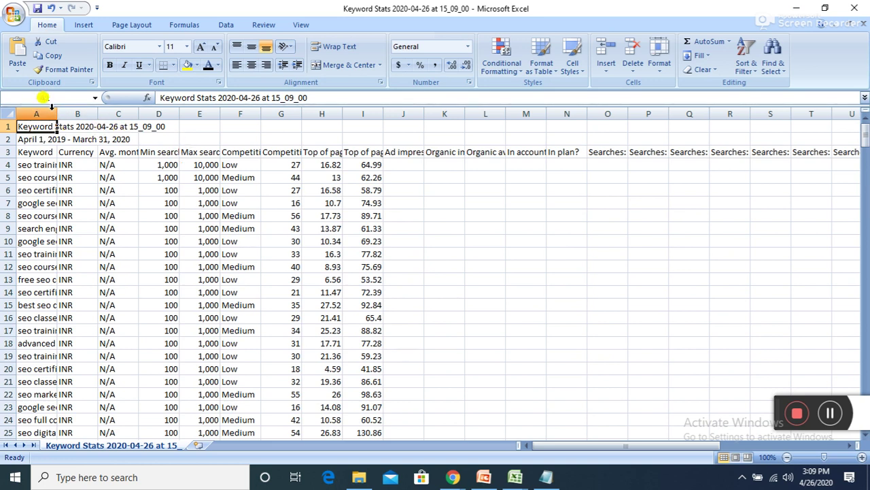
left_click_drag(58, 112, 111, 120)
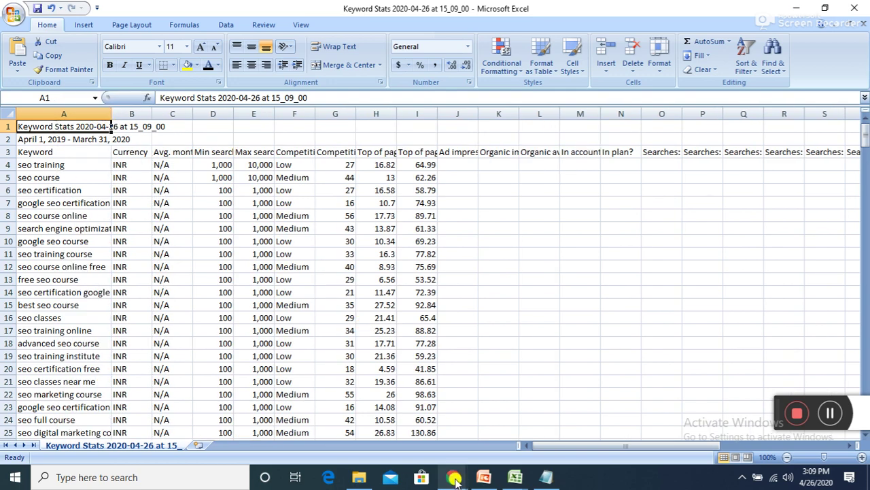
- Switch back to the Keyword ideas page in Chrome and examine the Keyword and Avg. monthly searches columns
mouse_move(454, 478)
mouse_move(488, 440)
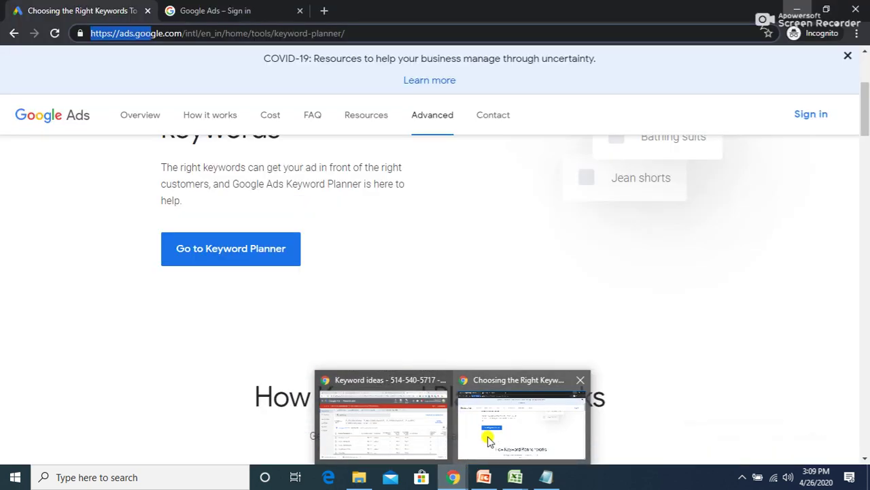
left_click(356, 413)
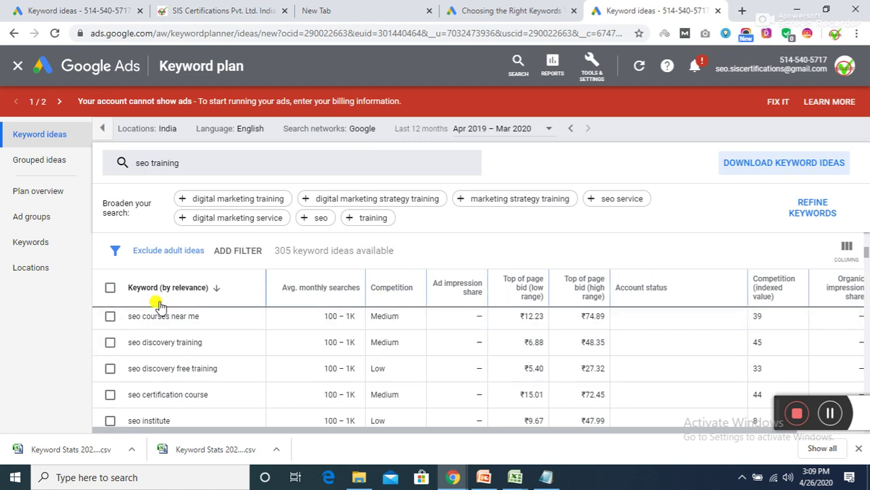
mouse_move(338, 288)
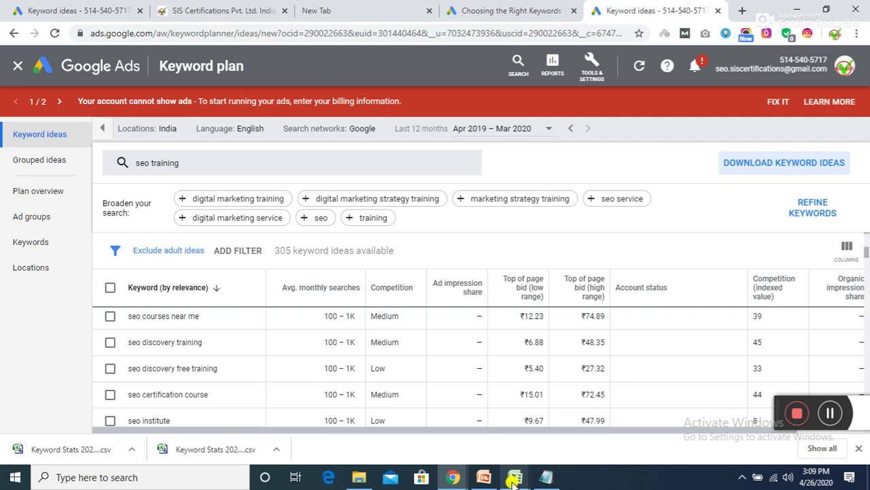
- Return to the Keyword Stats report in Excel and widen the average monthly searches column
mouse_move(513, 481)
left_click(546, 437)
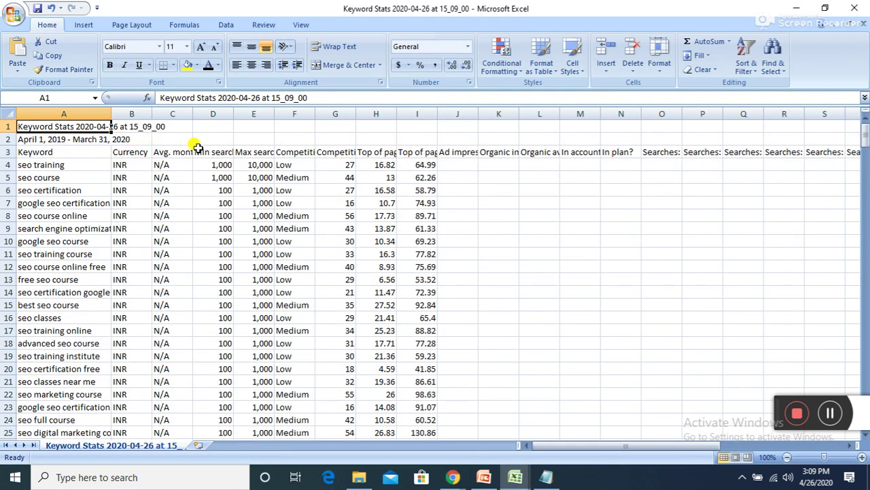
left_click_drag(193, 114, 212, 114)
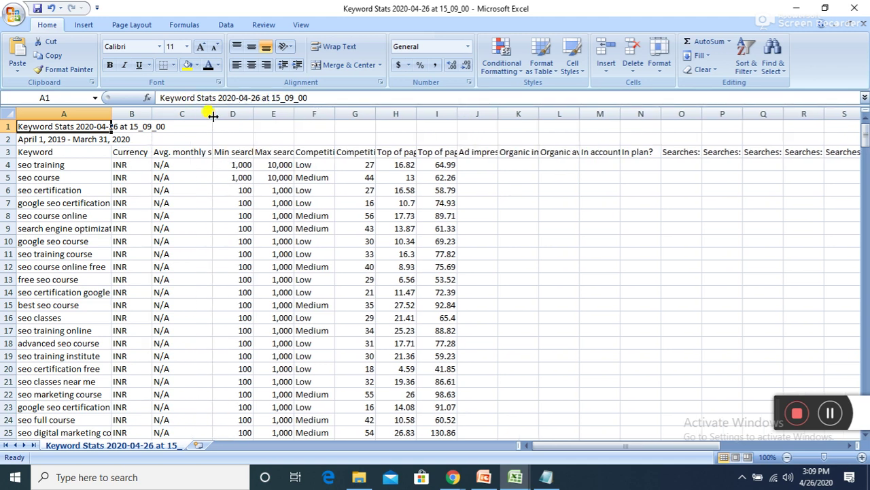
- Delete the Currency and Avg. monthly searches columns from the Keyword Stats report
left_click_drag(114, 112, 176, 102)
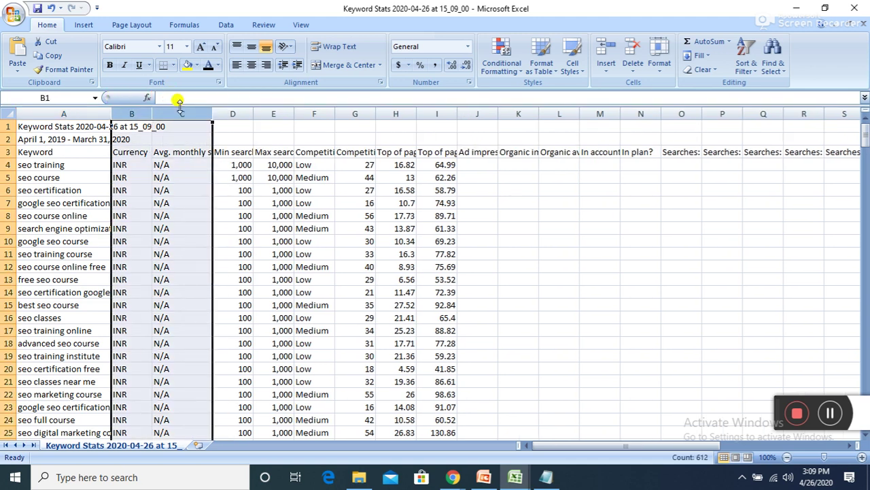
right_click(180, 109)
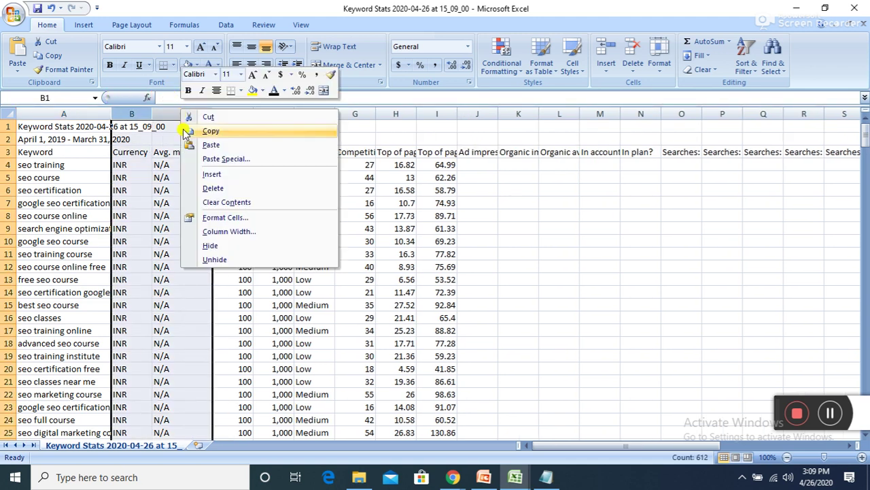
left_click(207, 188)
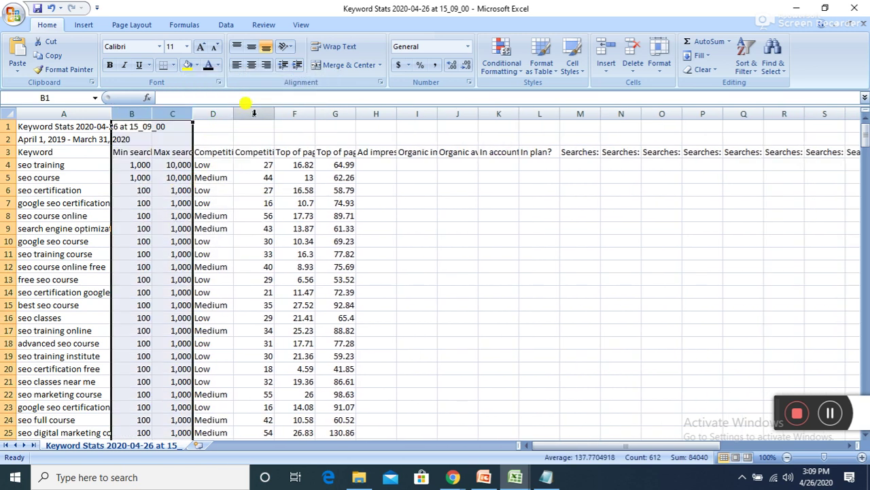
- Delete every column after Competition, from column E onward, including the bid, Searches and Concept columns
left_click_drag(256, 109, 341, 113)
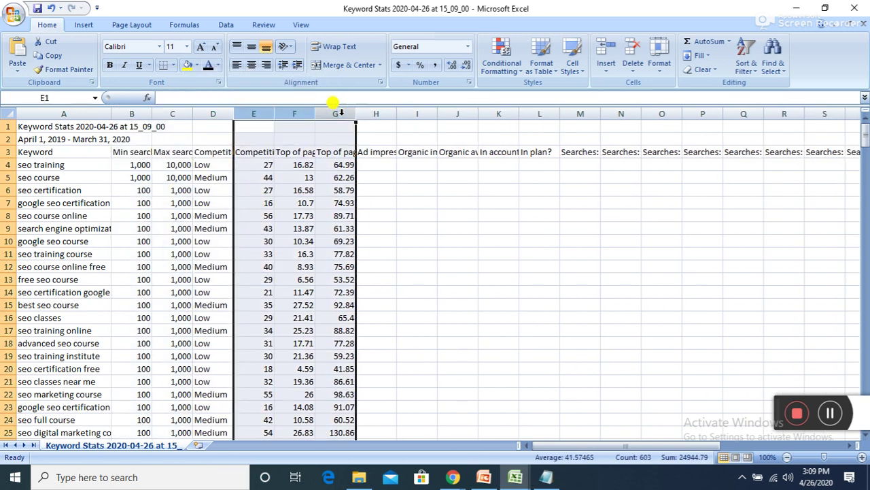
key("shift+Right")
key("shift+Right")
key("shift+Right")
key("shift+Right")
key("shift+Right")
key("shift+Right")
key("shift+Right")
key("shift+Right")
key("shift+Right")
key("shift+Right")
key("shift+Right")
key("shift+Right")
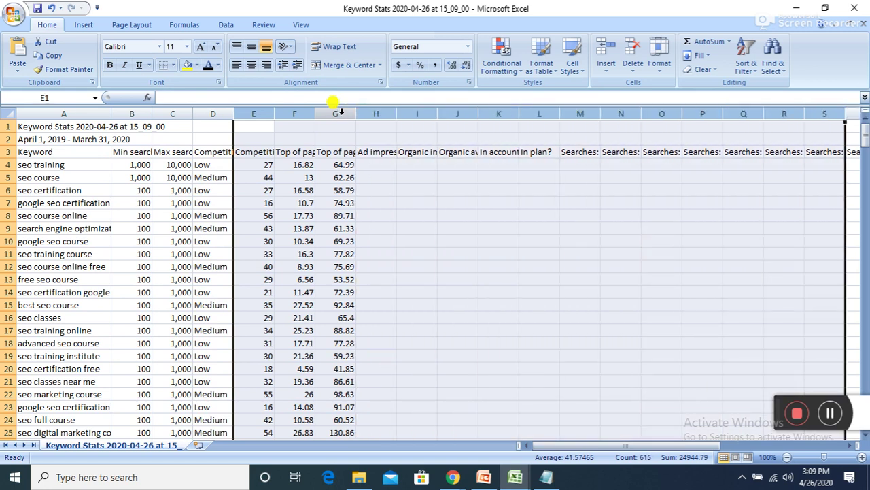
right_click(340, 112)
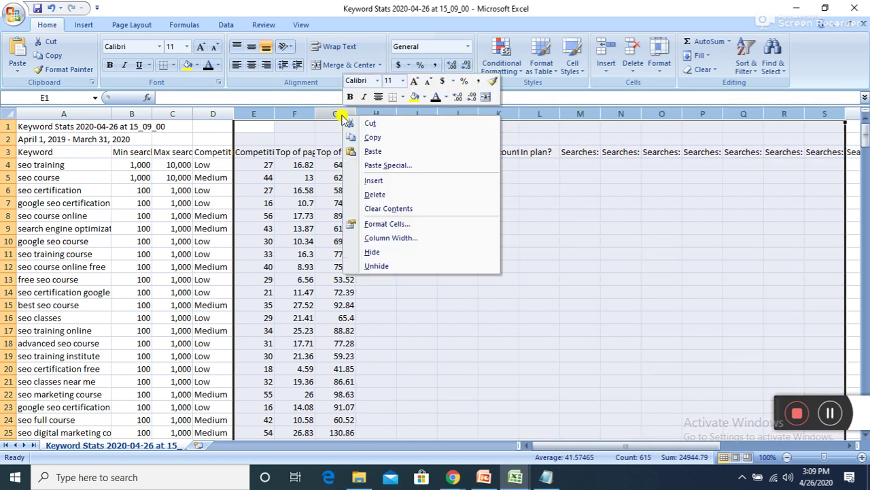
left_click(382, 194)
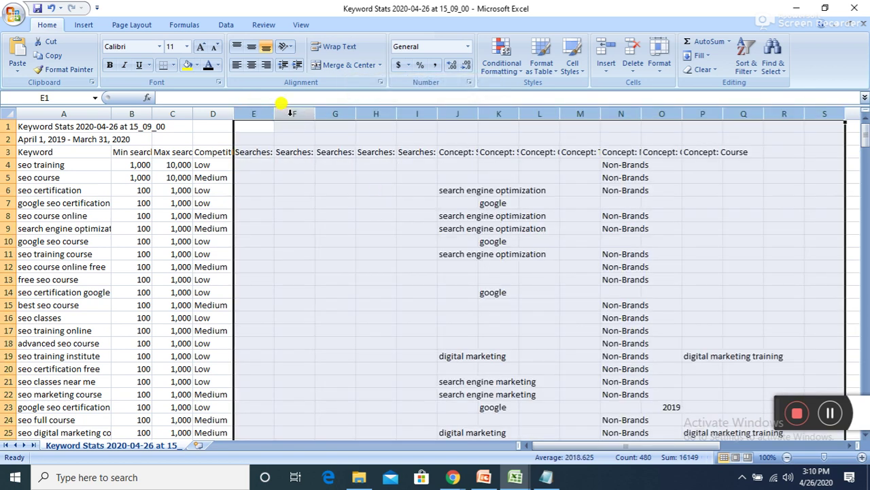
right_click(328, 114)
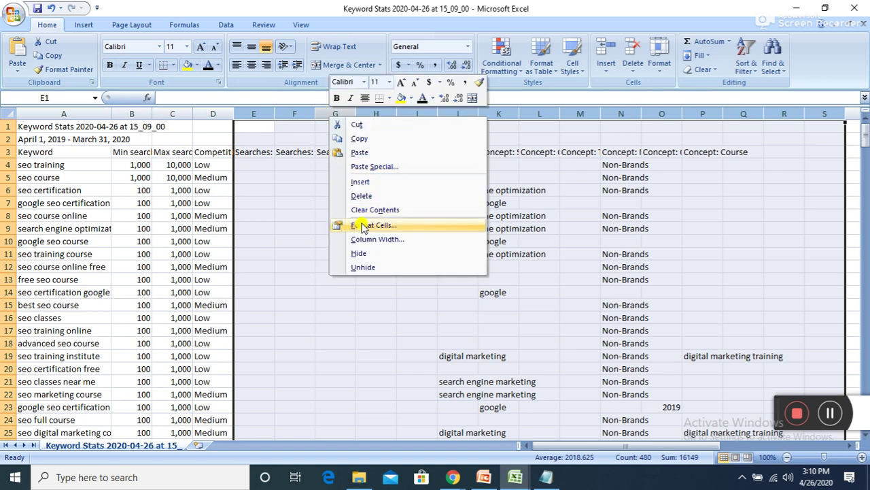
left_click(378, 196)
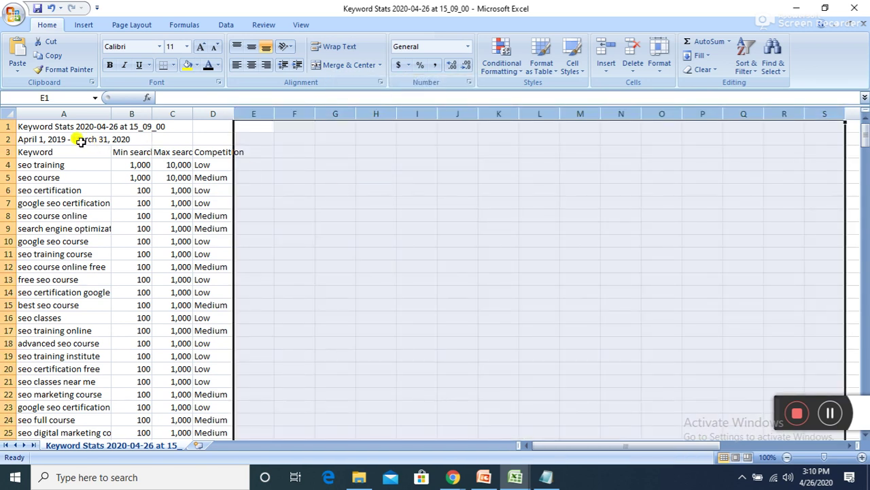
- Widen the Keyword, Min search volume, Max search volume and Competition columns so their headings are fully readable
left_click(78, 139)
left_click_drag(111, 113, 524, 119)
- Make the header row from Keyword to Competition bold and add filters to it
left_click_drag(144, 148, 459, 152)
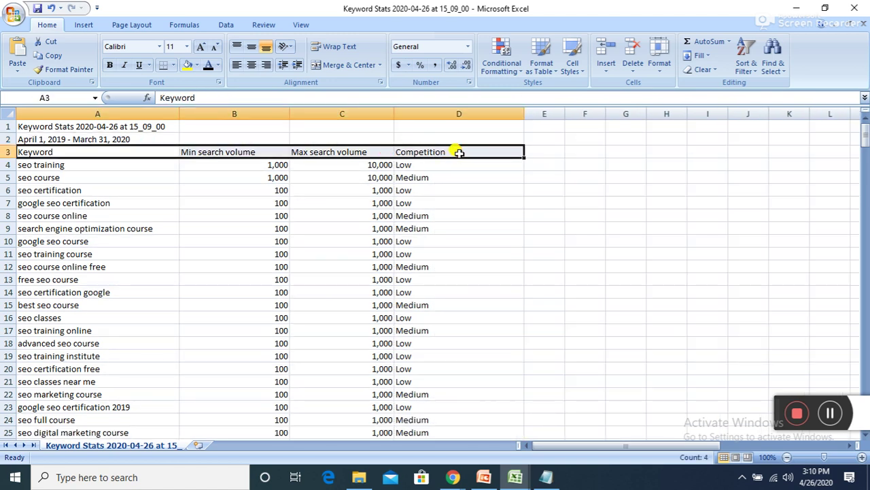
key("ctrl+b")
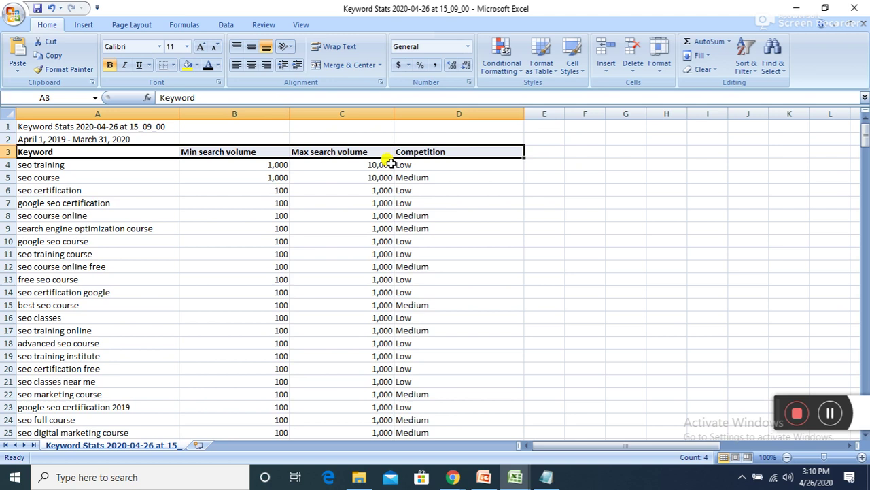
key("ctrl+shift+l")
left_click(131, 217)
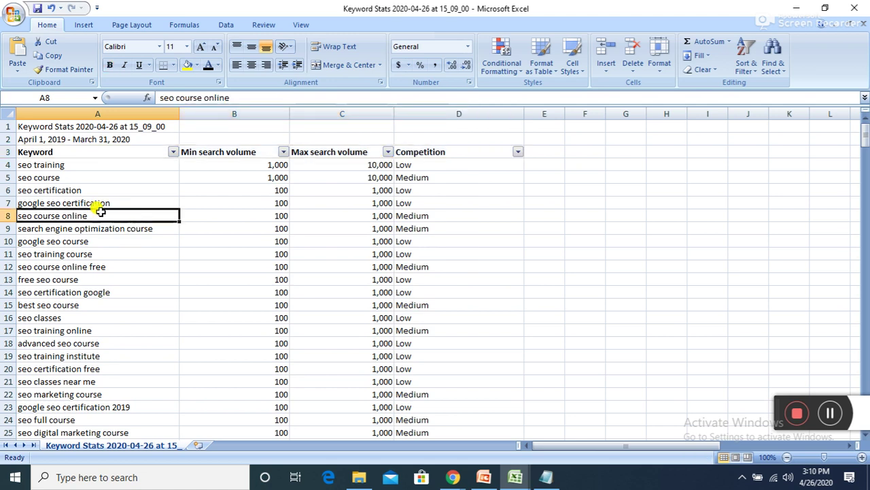
- Centre the contents of the Min search volume, Max search volume and Competition columns
left_click_drag(212, 153, 412, 111)
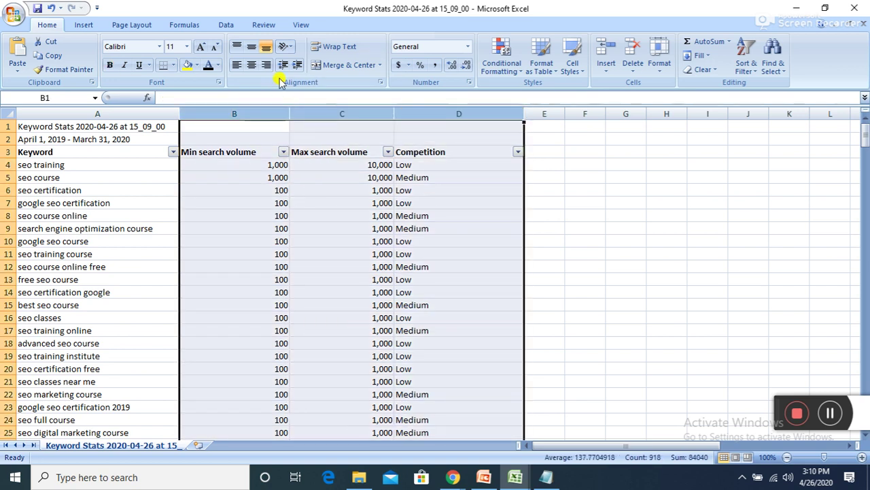
left_click(250, 65)
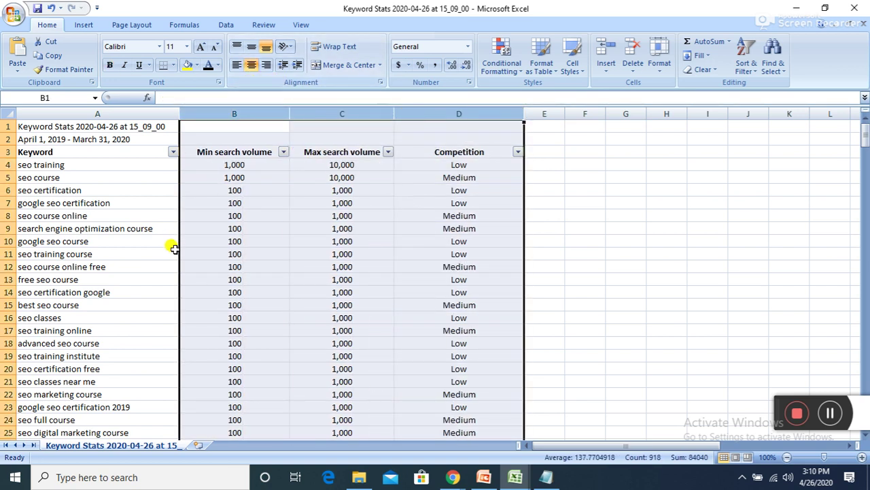
left_click(175, 250)
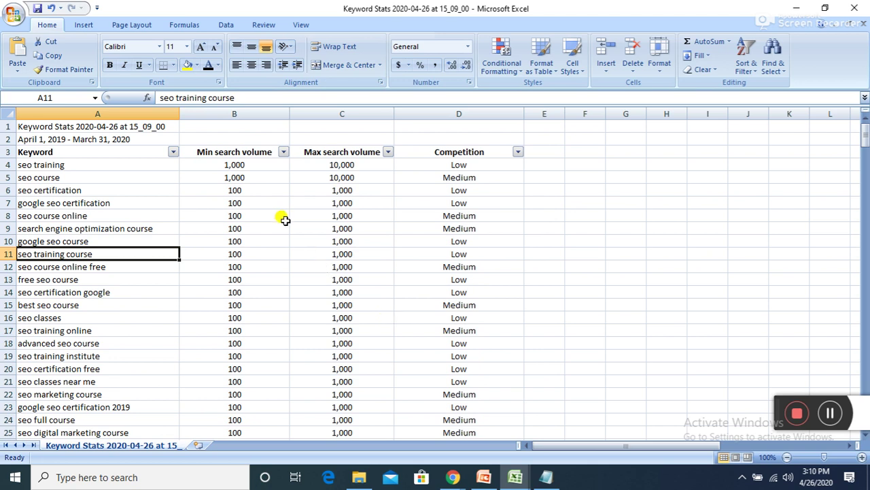
- Filter the Min search volume column to show only keywords with a value of 100
left_click(282, 153)
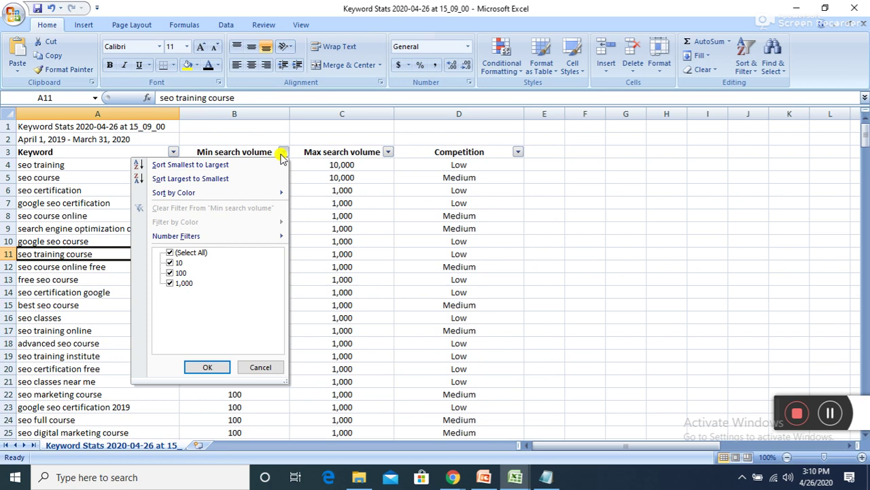
left_click(169, 253)
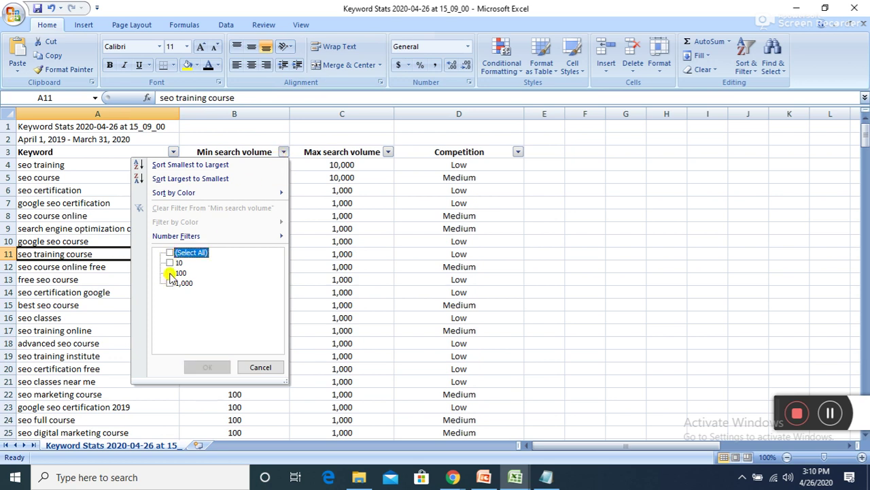
left_click(170, 272)
left_click(207, 367)
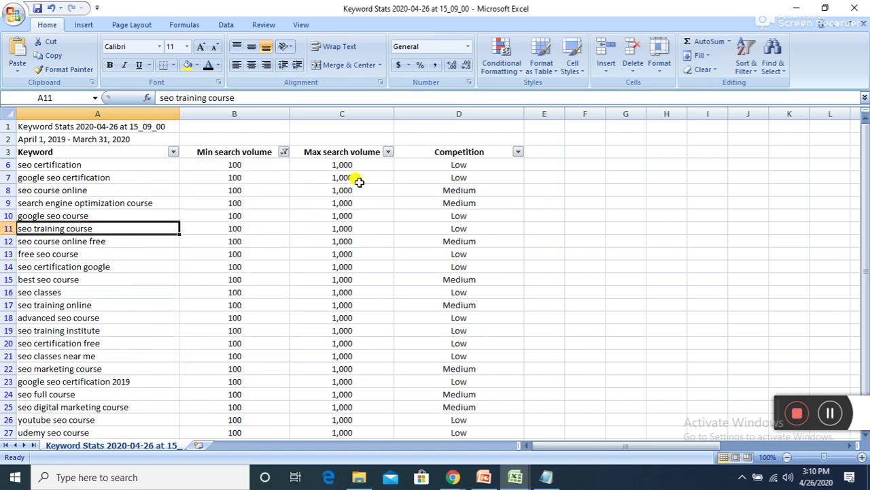
- Review the filter values of the Max search volume and Competition columns, keeping all of them selected
left_click(388, 153)
left_click(270, 253)
left_click(272, 262)
left_click(310, 367)
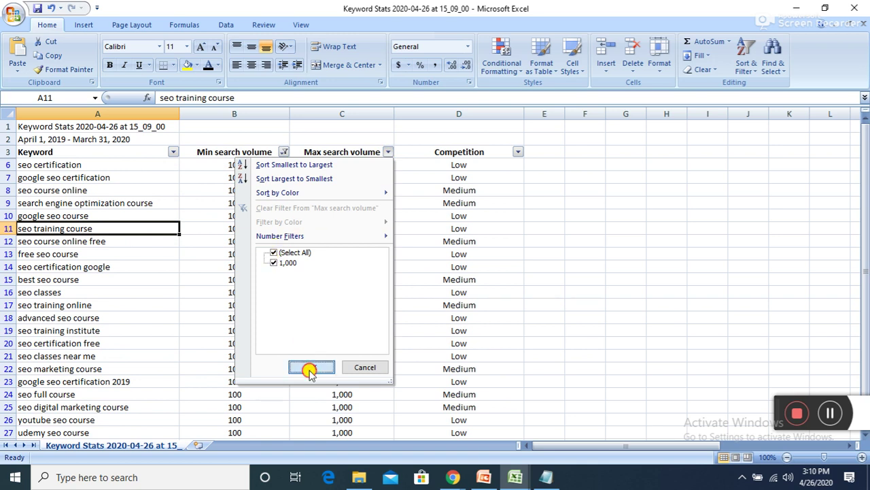
left_click(309, 367)
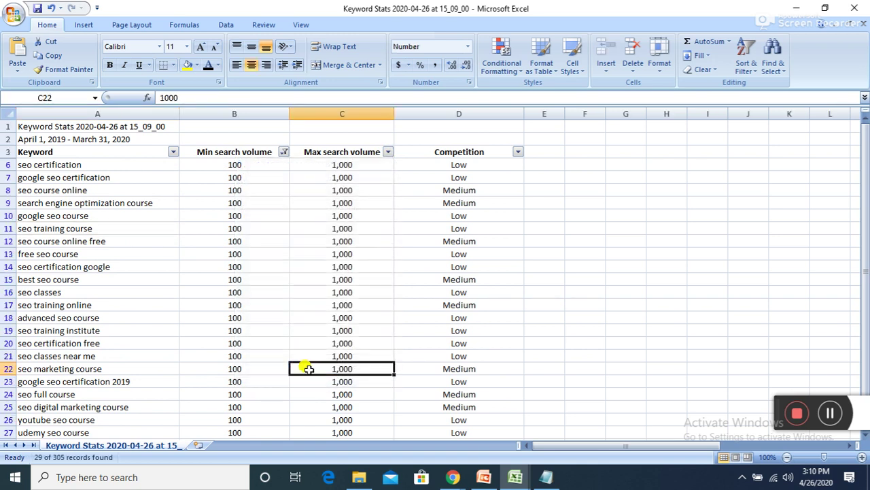
left_click(518, 153)
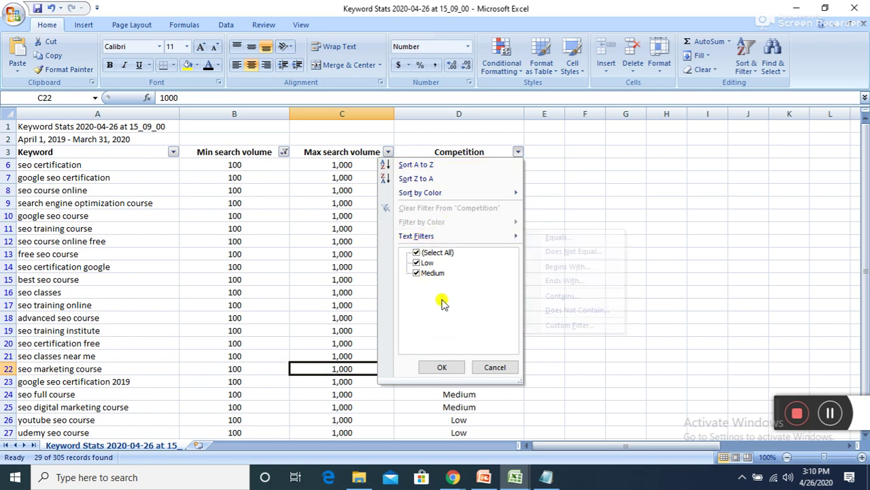
left_click(442, 367)
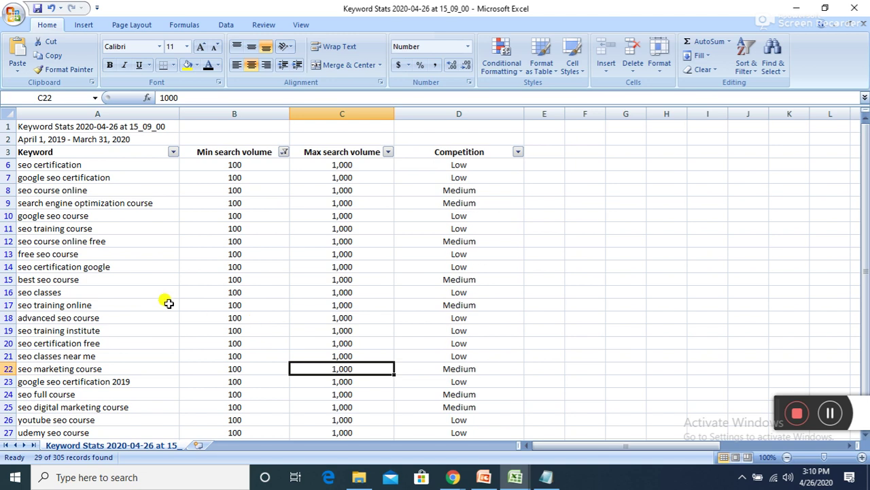
left_click(206, 237)
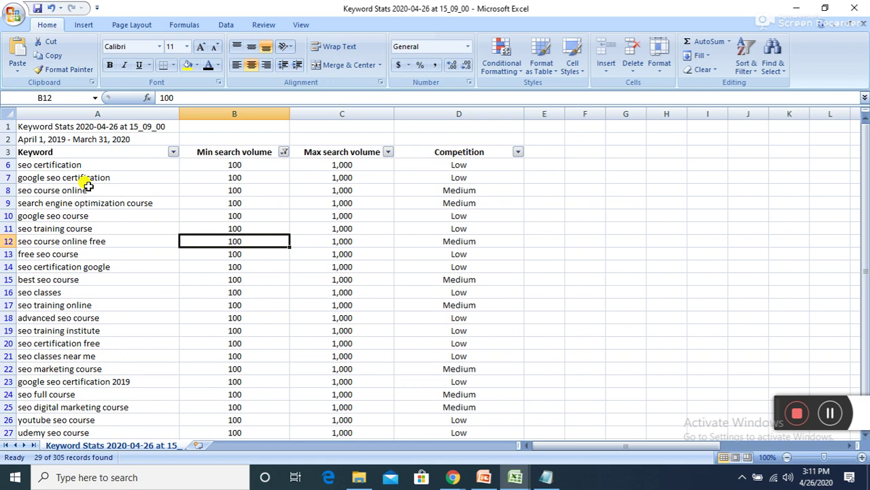
left_click(45, 168)
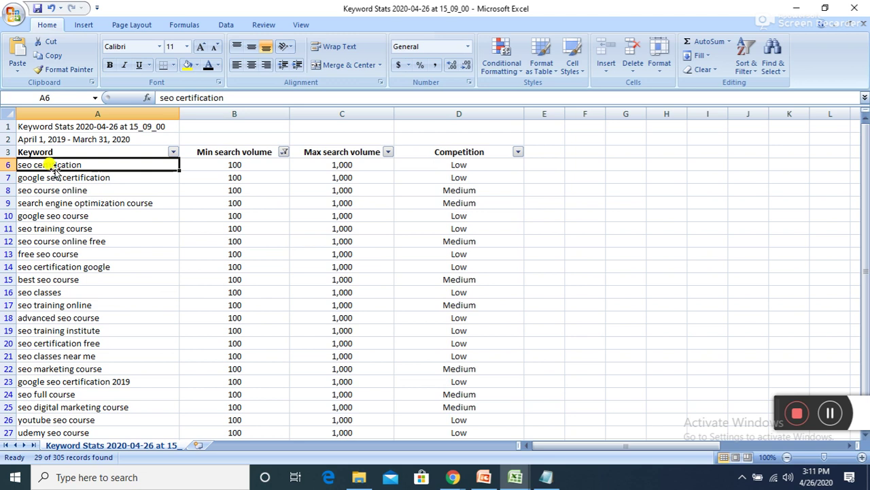
mouse_move(449, 476)
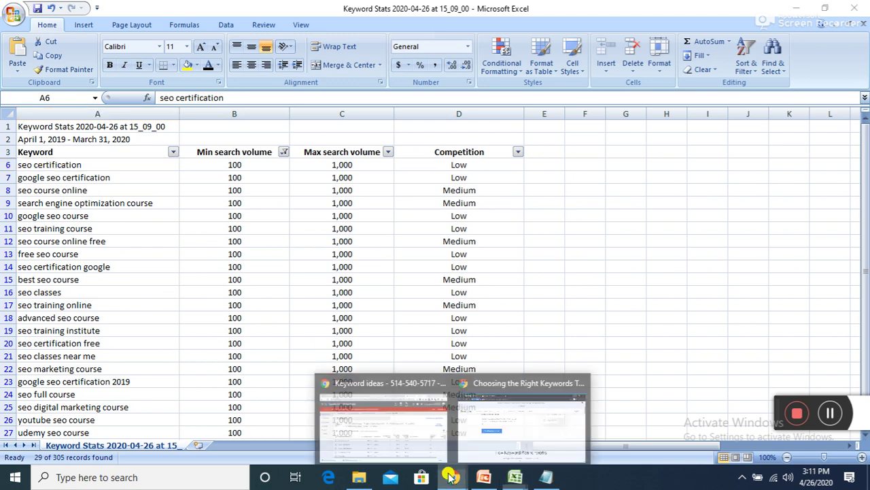
mouse_move(422, 427)
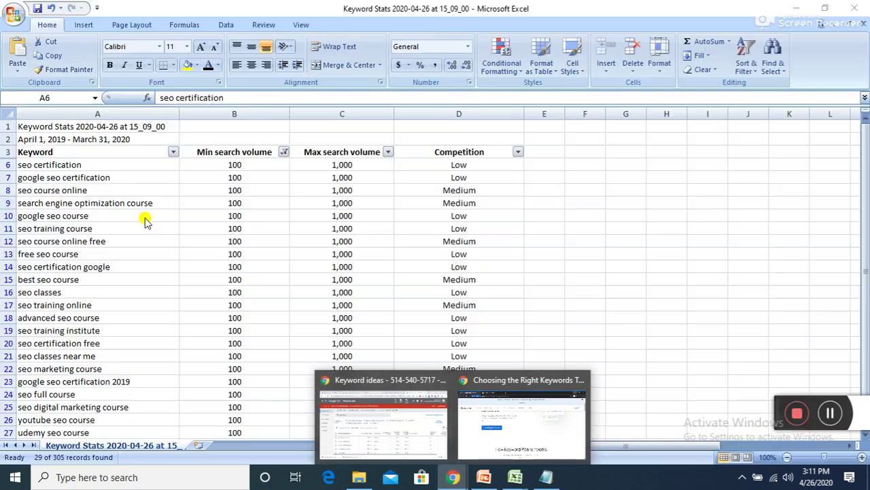
mouse_move(514, 476)
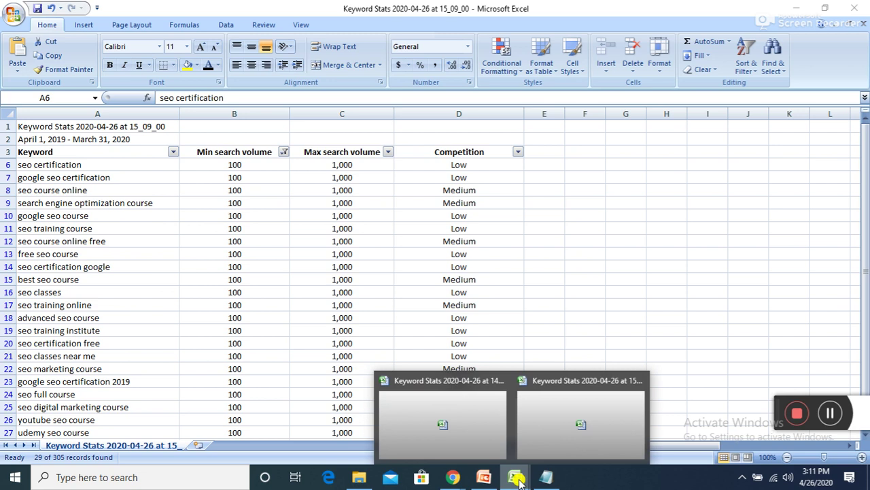
- Make the keywords "seo training course" and "best seo course" bold in the filtered list
left_click(70, 226)
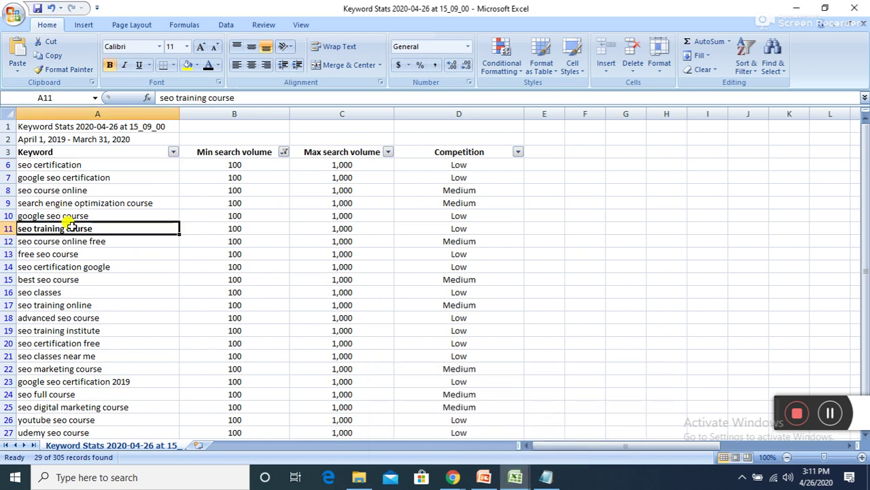
left_click(90, 239)
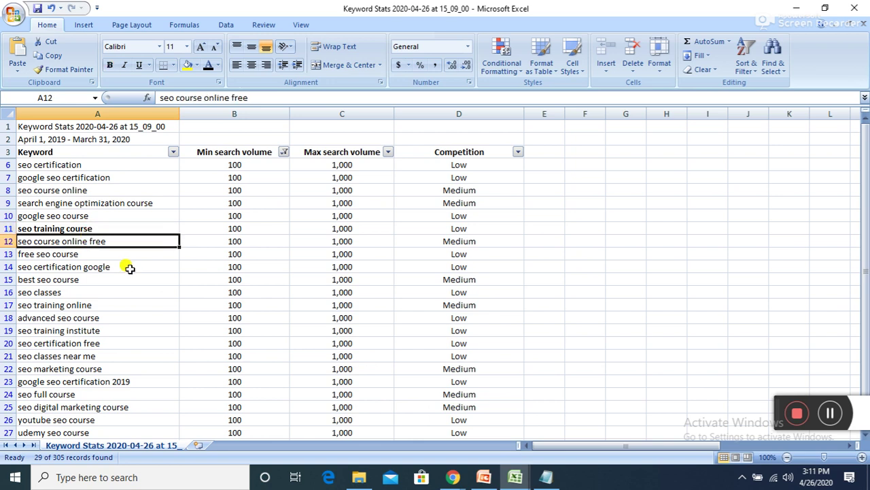
left_click(43, 256)
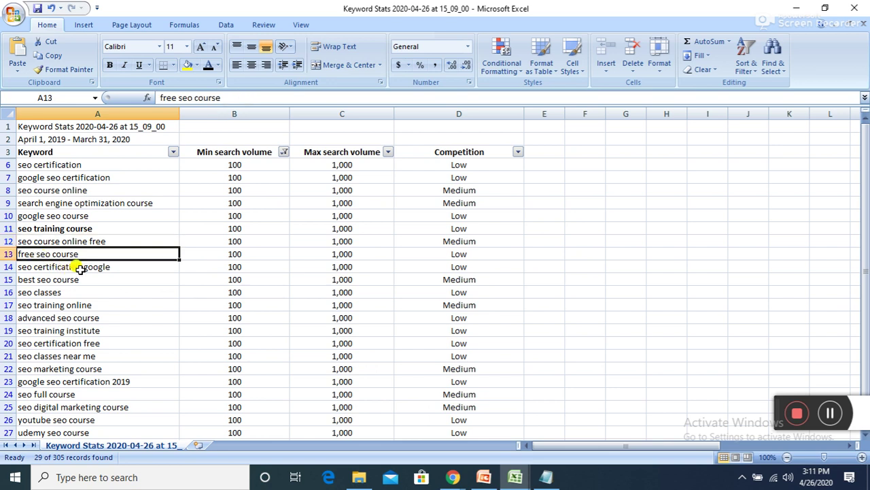
left_click(76, 267)
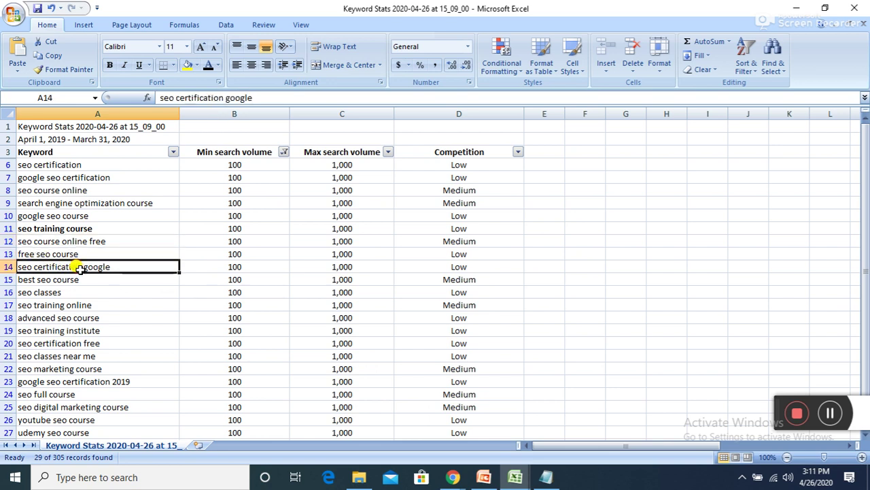
left_click(65, 279)
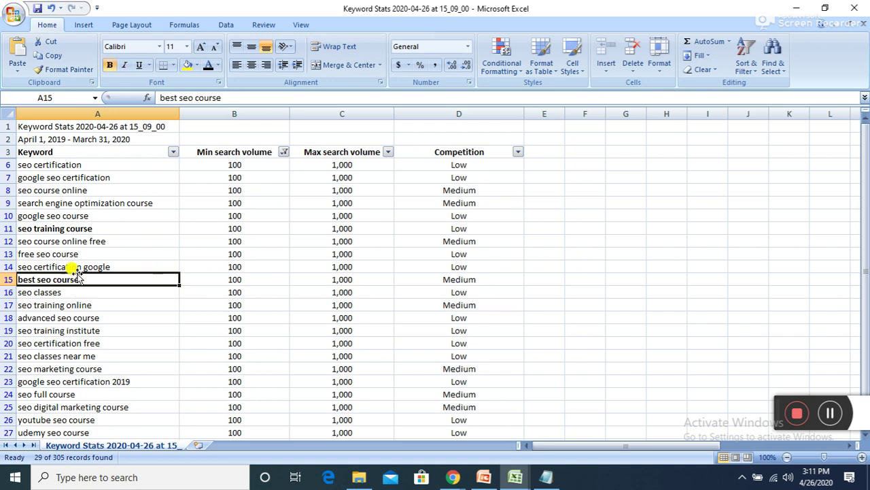
- Fill the cells of the bold keywords "best seo course" and "seo training course" with yellow
left_click(187, 66)
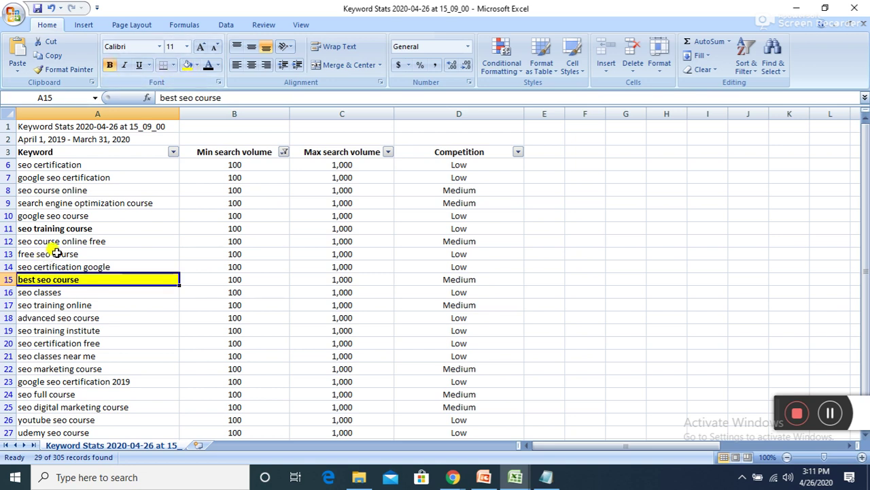
left_click(87, 230)
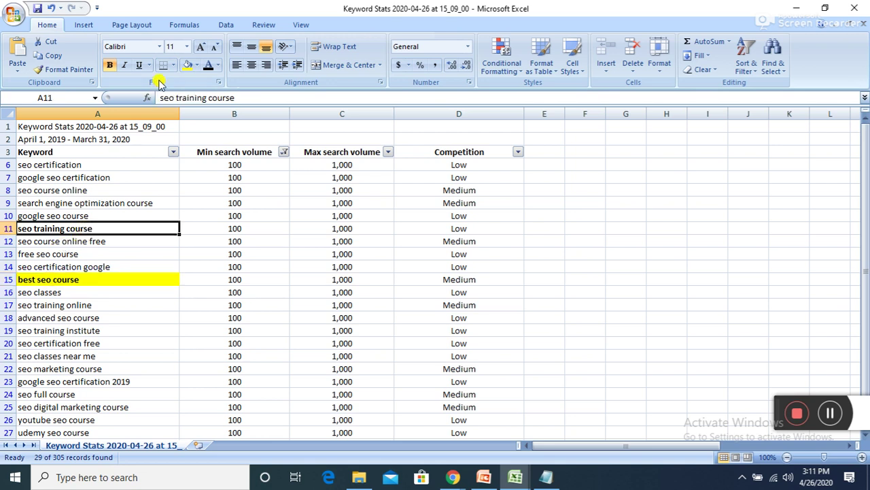
left_click(186, 66)
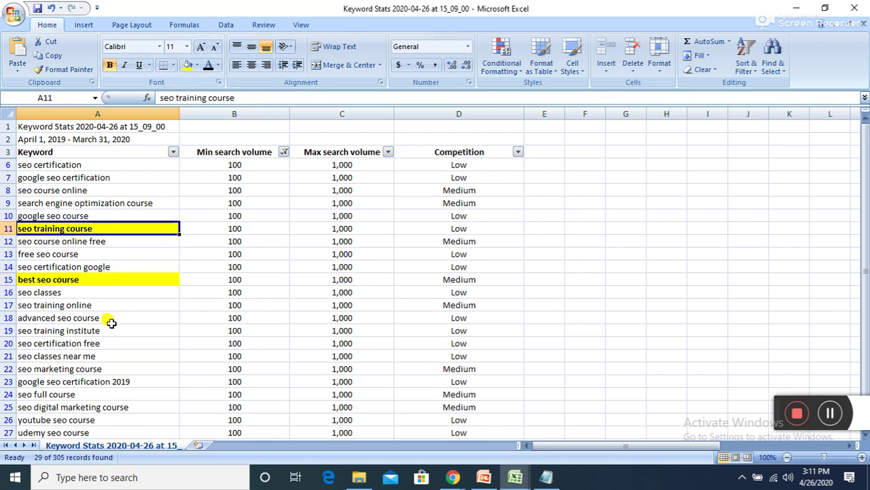
- Fill the keyword cells "seo training institute" and "seo marketing course" with yellow
left_click(41, 317)
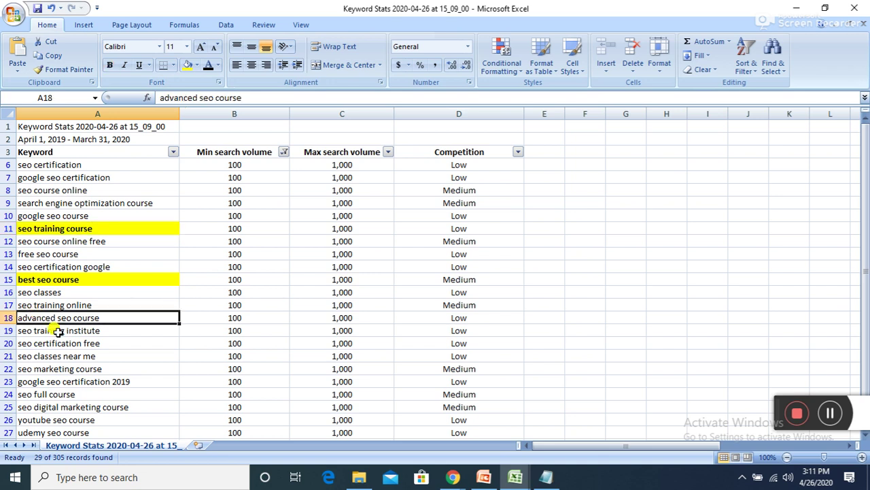
left_click(70, 331)
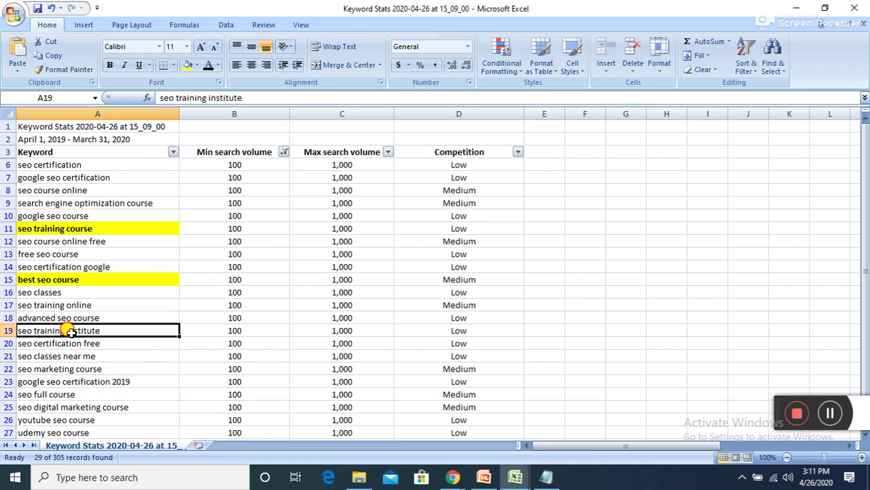
left_click(186, 66)
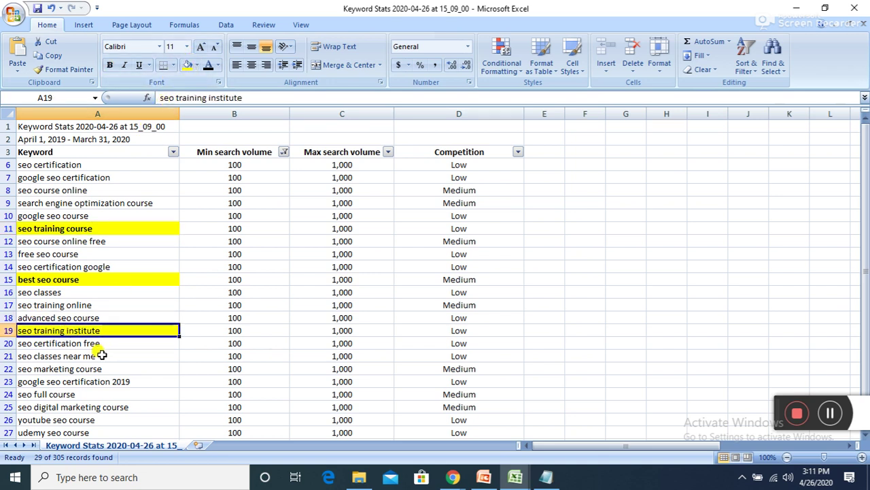
left_click(74, 345)
left_click(68, 356)
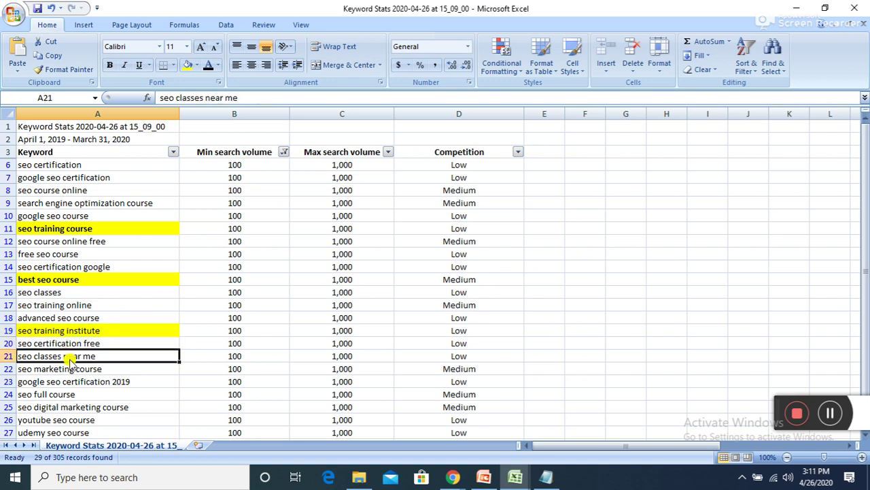
left_click(81, 369)
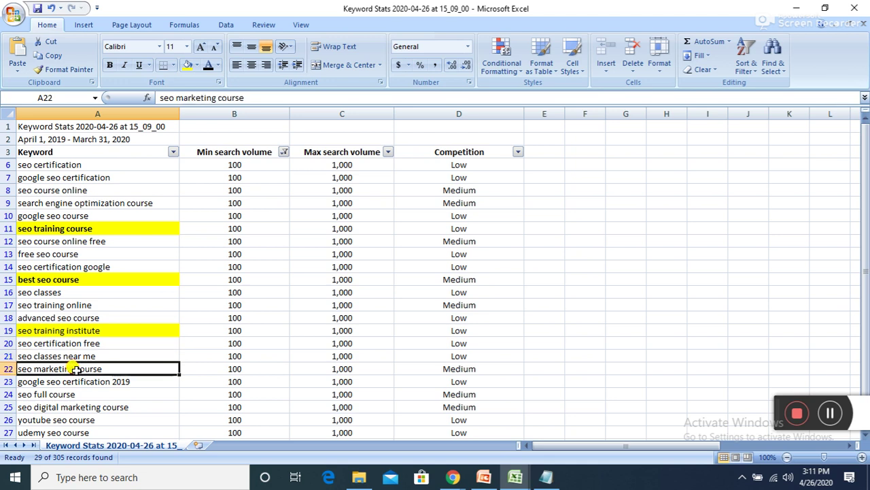
left_click(186, 66)
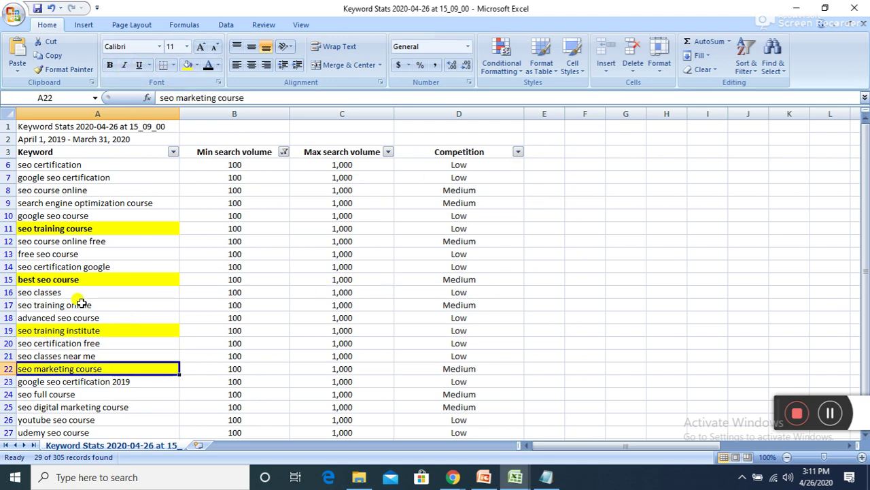
- Copy the keyword "seo training course" from the sheet and paste it into Notepad in place of any existing text
left_click(73, 226)
key("ctrl+c")
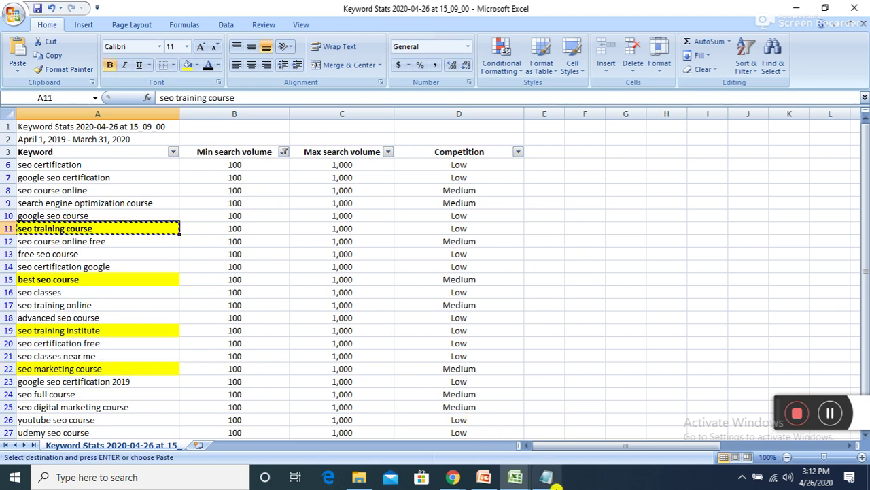
left_click(546, 477)
left_click(453, 297)
key("ctrl+a")
key("ctrl+v")
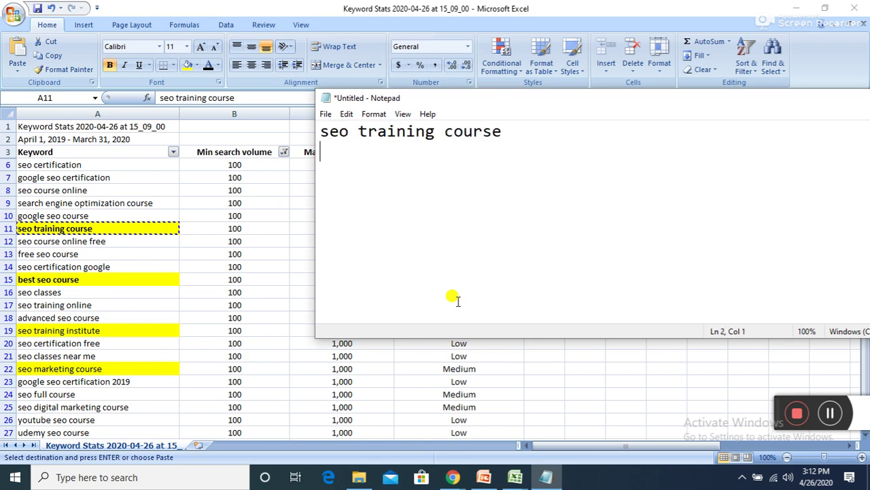
- Copy the keyword "best seo course" from the sheet to the second line in Notepad
left_click(110, 273)
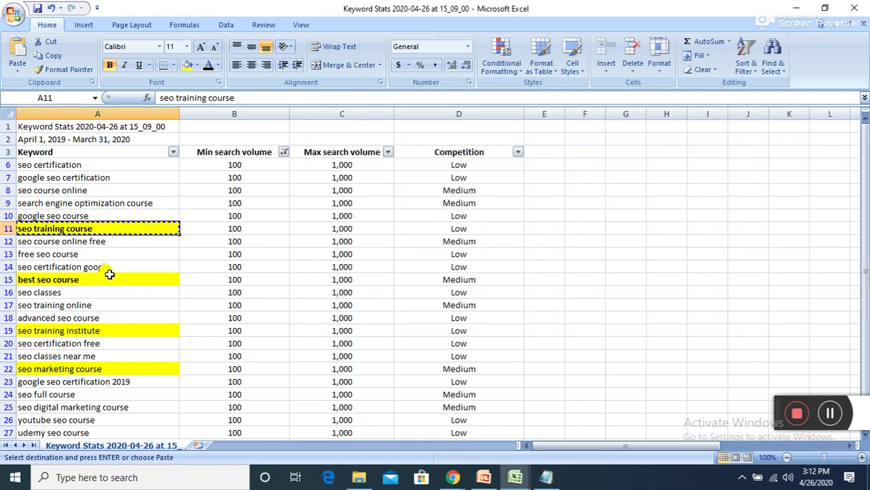
left_click(111, 280)
key("ctrl+c")
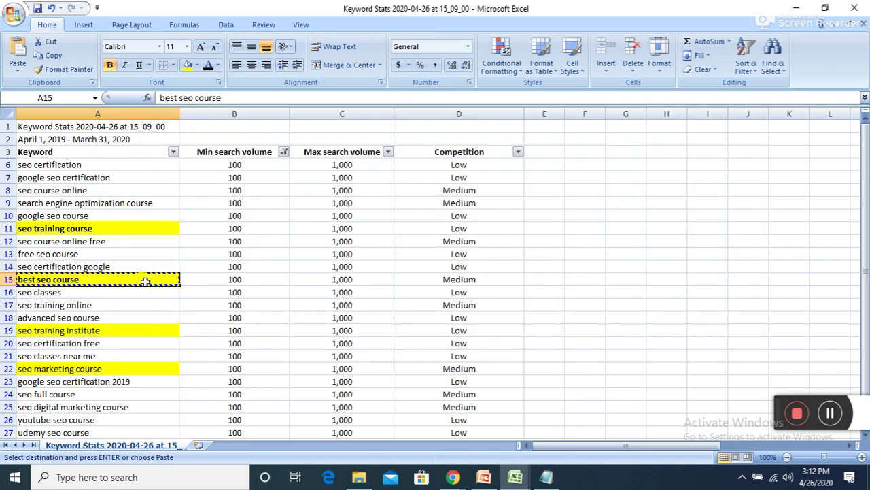
left_click(546, 477)
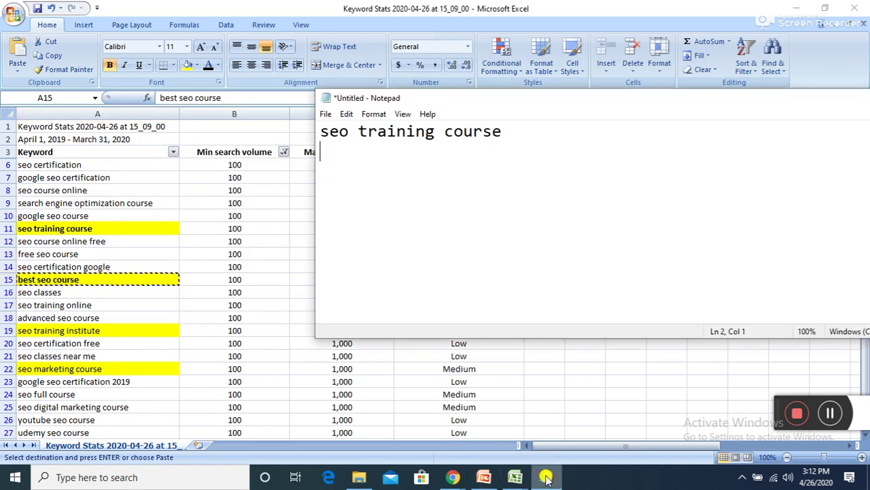
key("ctrl+v")
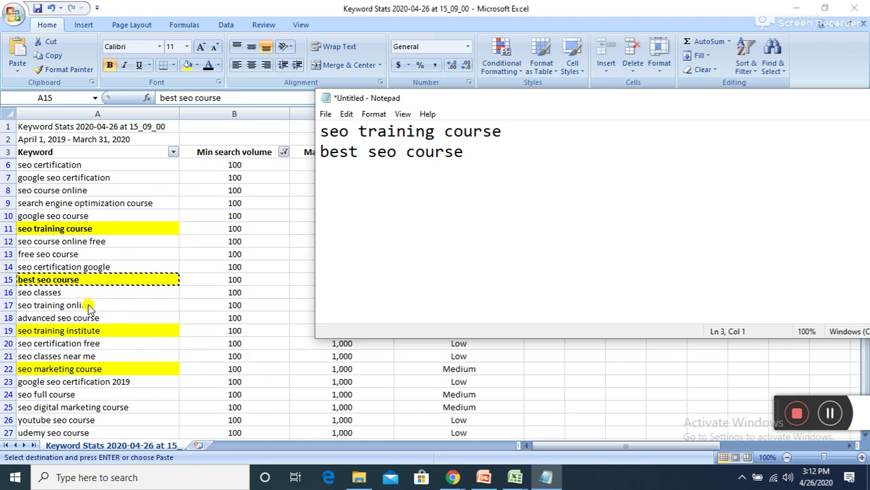
- Copy the keyword "seo training institute" from the Excel sheet to the third line in Notepad, and return to Excel
key("alt+Tab")
left_click(108, 329)
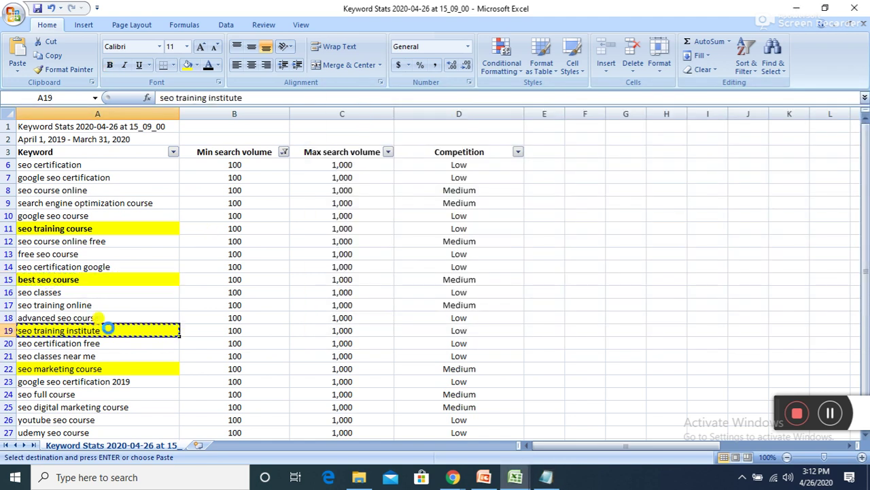
key("ctrl+c")
key("Right")
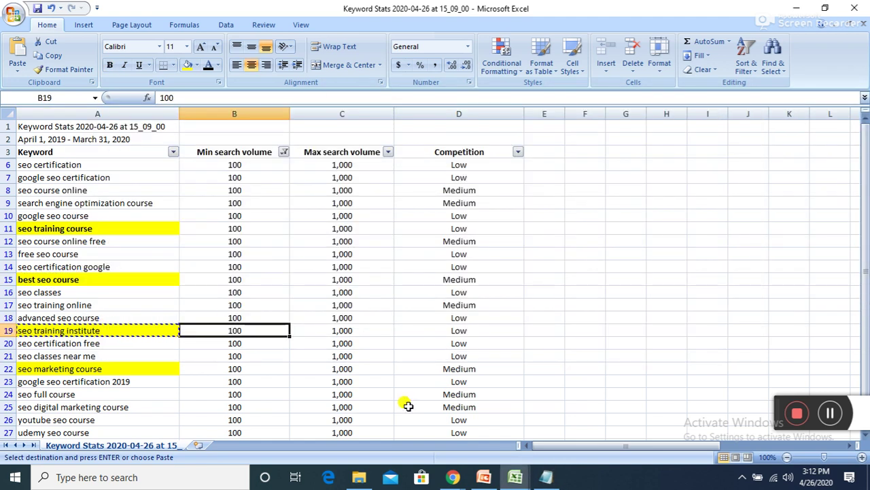
left_click(548, 478)
key("ctrl+v")
key("alt+Tab")
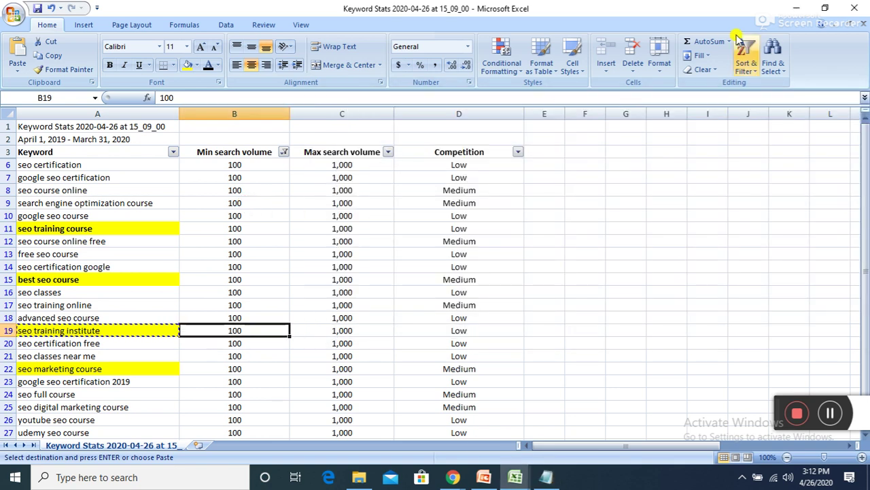
- Switch to Keyword Planner in the browser, reopen the "seo training" search for editing, and try removing India from the targeted locations
left_click(796, 7)
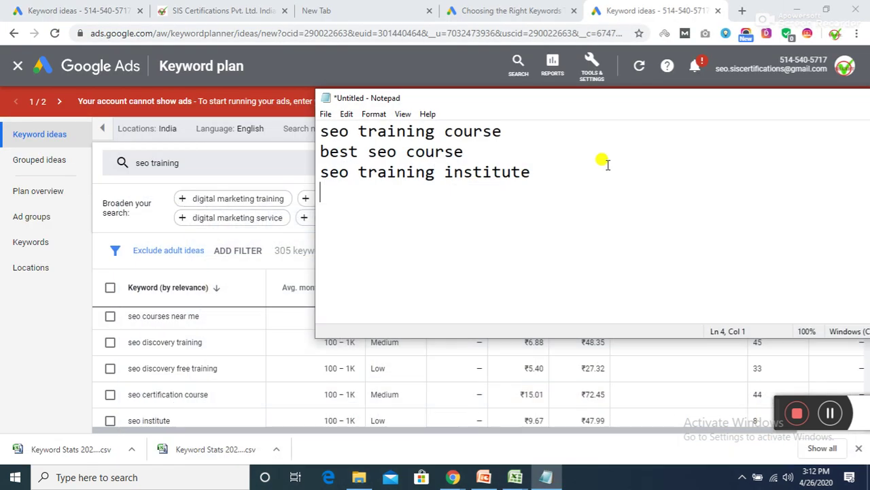
left_click(231, 164)
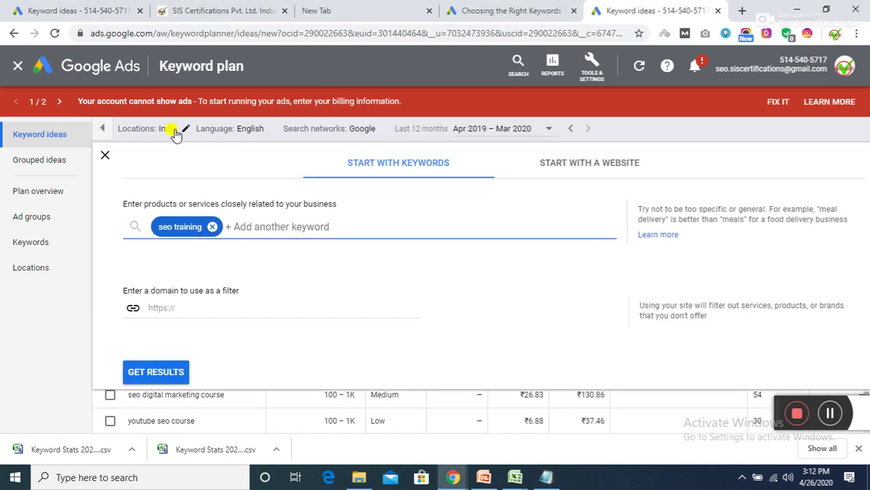
left_click(173, 131)
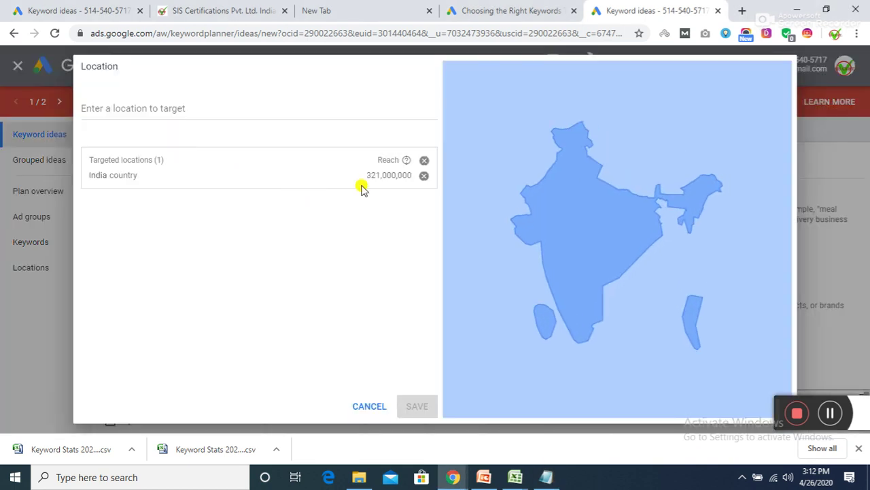
left_click(424, 176)
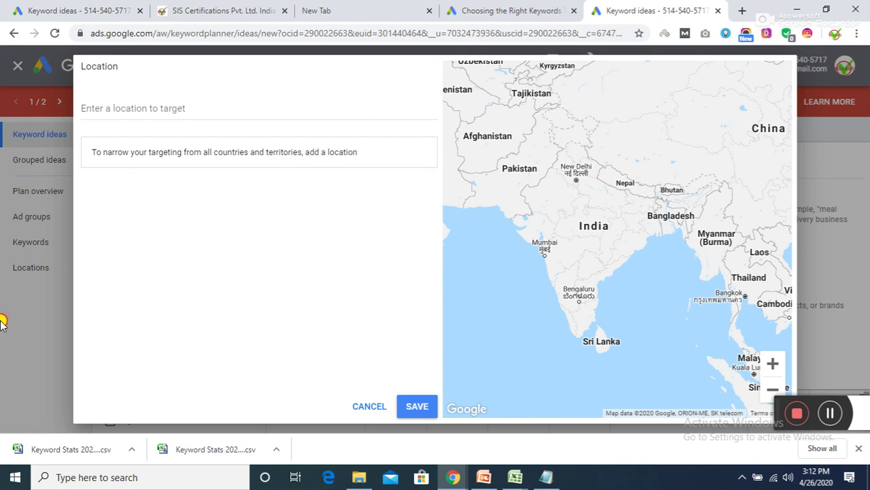
- Switch to Notepad, extend the first keyword to "seo training course in Jaipur", and copy that line
left_click(546, 476)
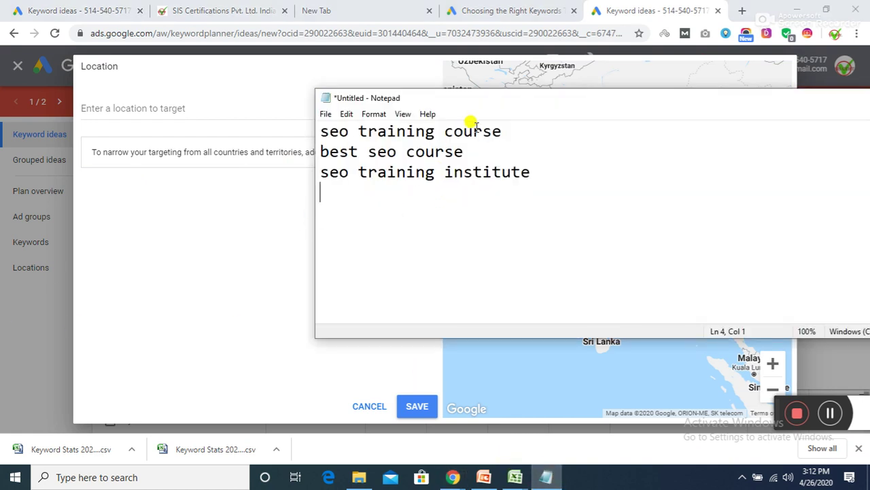
left_click_drag(502, 131, 319, 136)
left_click(548, 132)
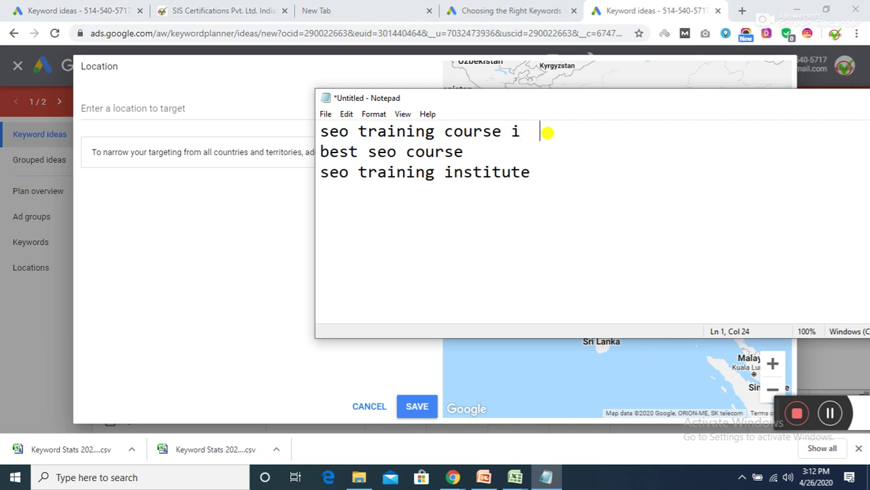
type("in Jaipur")
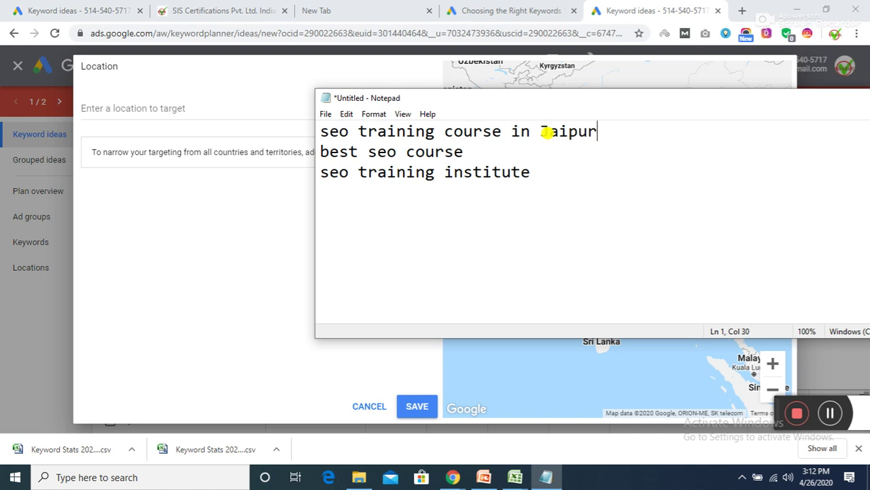
left_click_drag(611, 138, 319, 99)
key("ctrl+c")
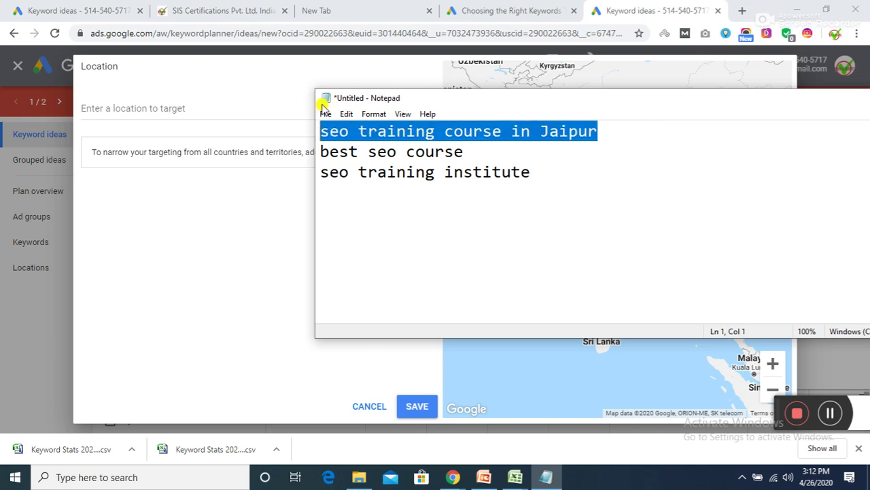
- Return to Keyword Planner, discard the location change, and get results for "seo training course in Jaipur" in place of "seo training"
left_click(471, 7)
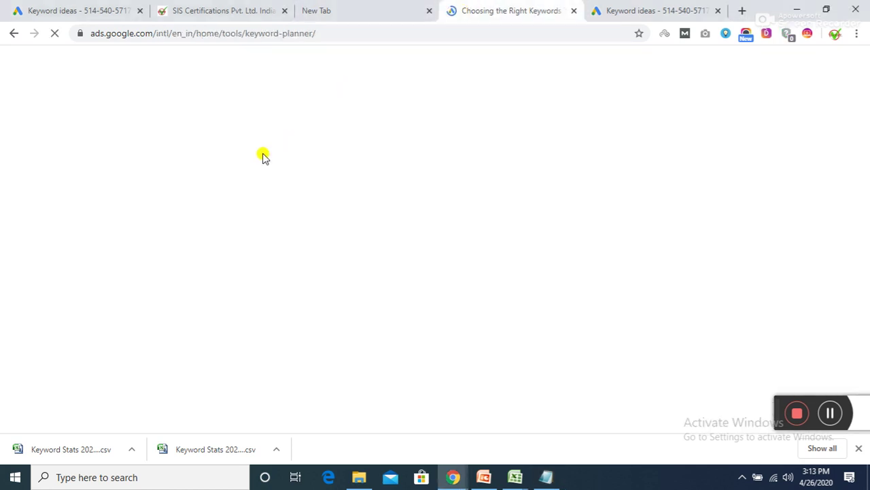
left_click(637, 11)
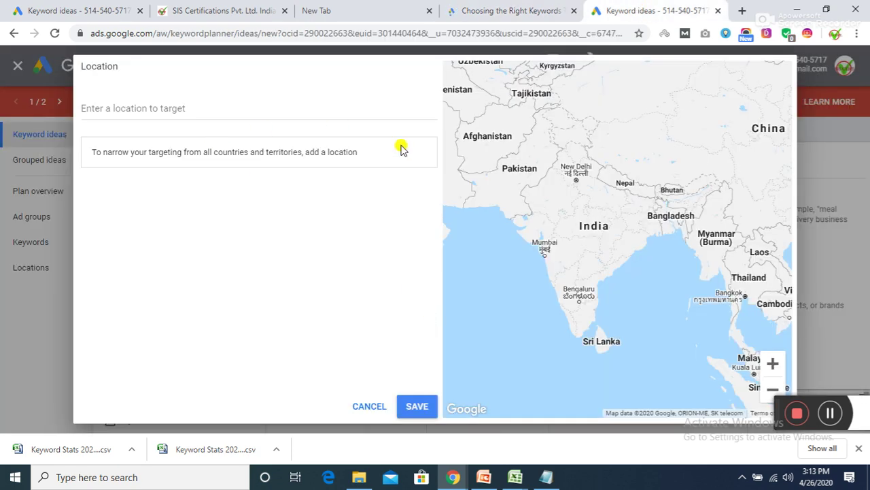
left_click(369, 408)
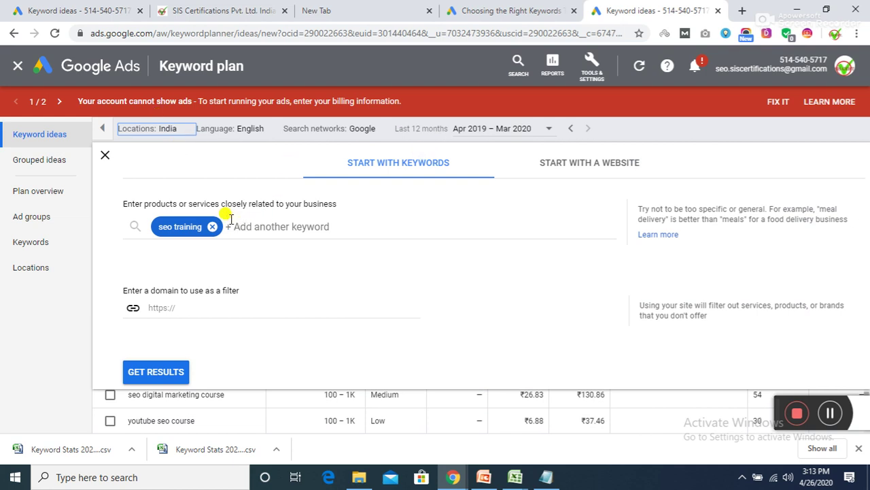
left_click(212, 226)
key("ctrl+v")
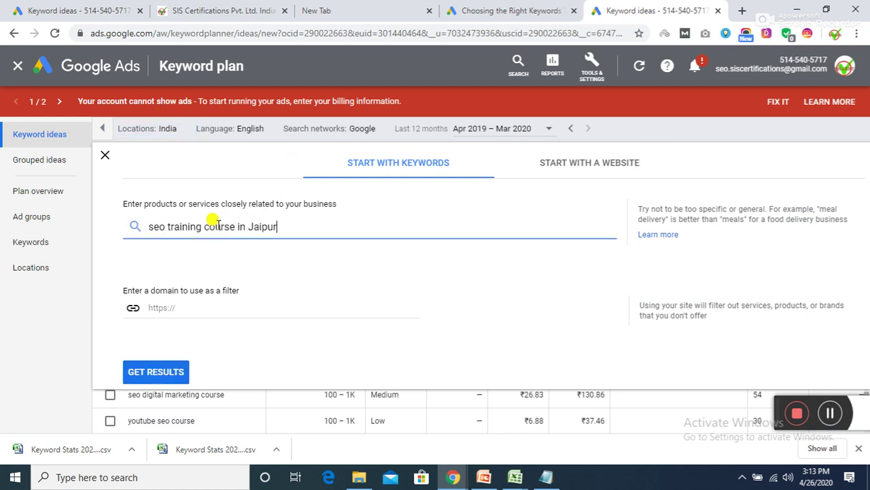
left_click(167, 378)
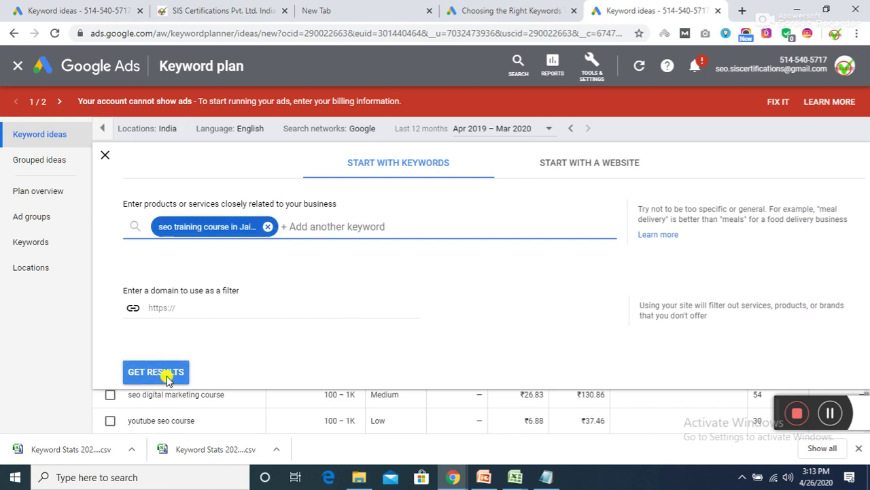